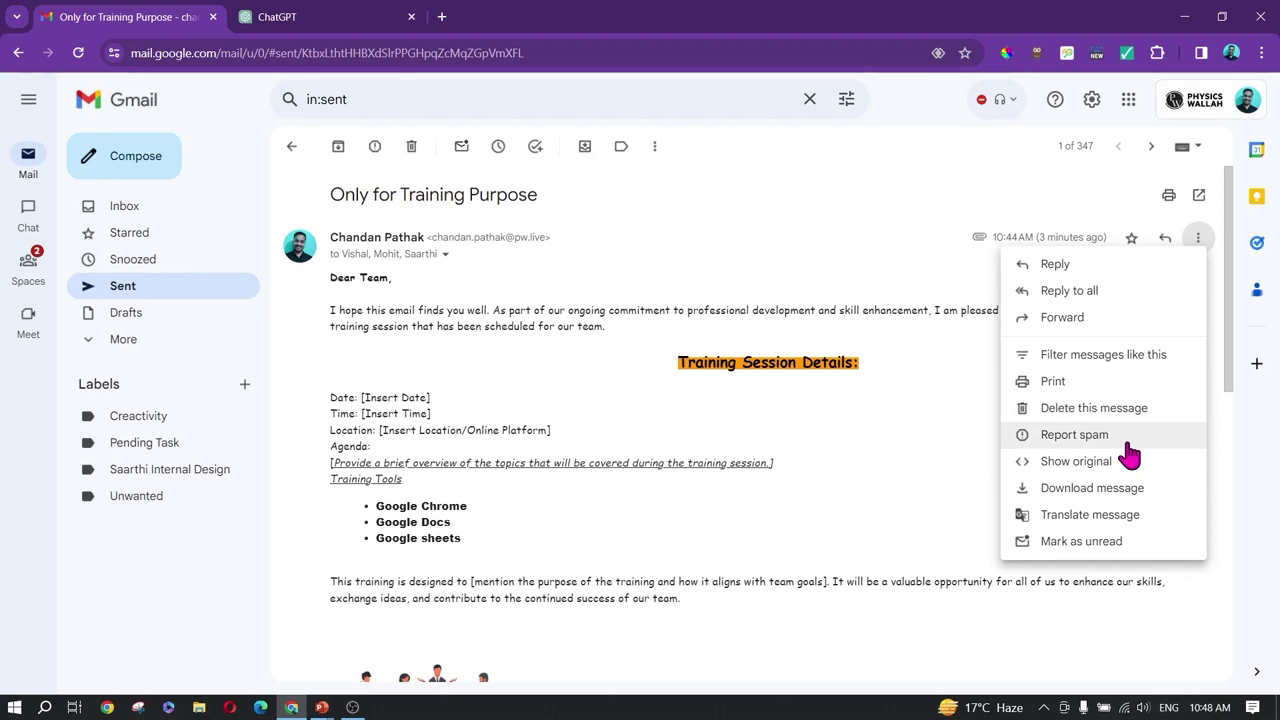
Step: View the original source of the "Only for Training Purpose" message, look through its headers and code, and close it
click(1078, 466)
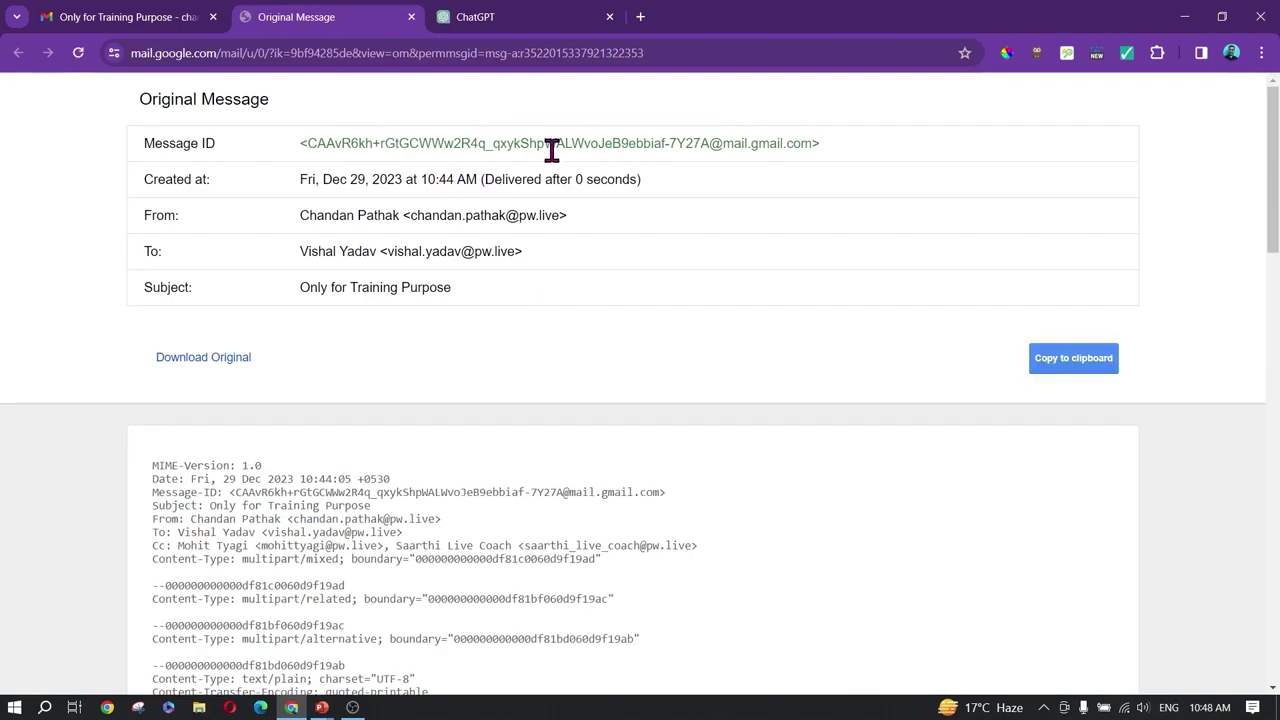
scroll(381, 340, down, 15)
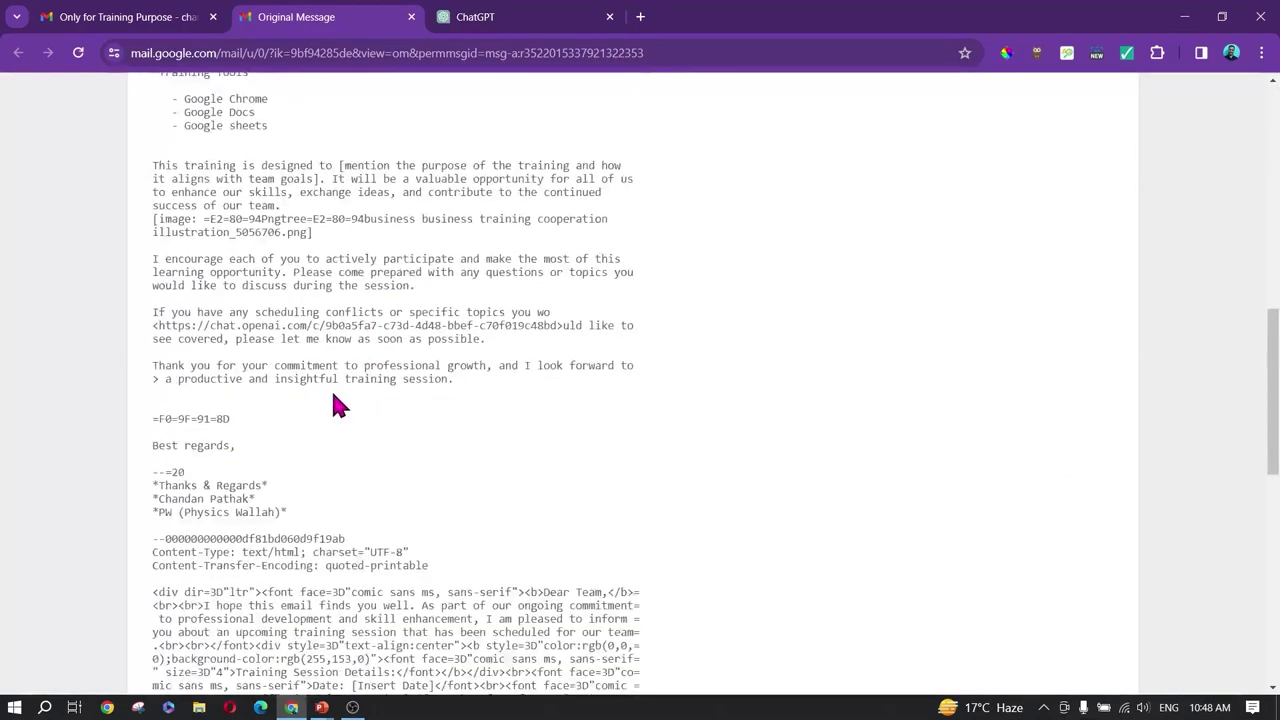
scroll(329, 390, down, 5)
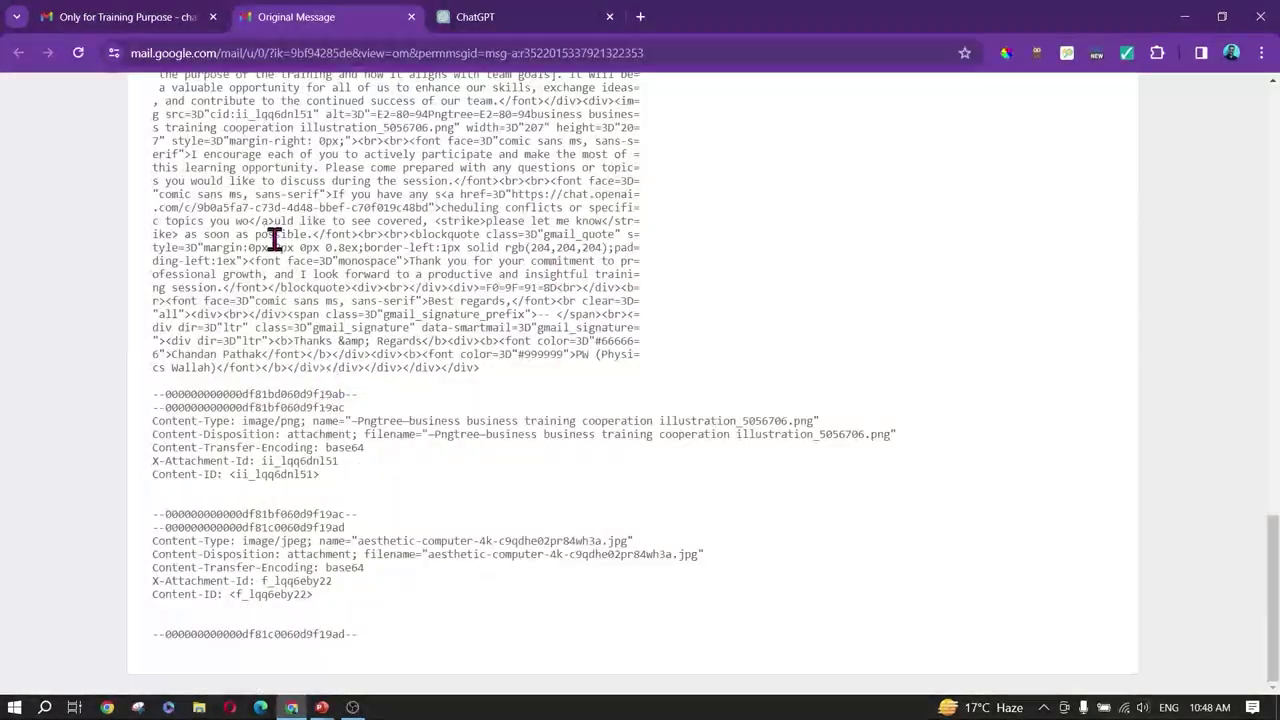
scroll(300, 230, up, 5)
click(411, 17)
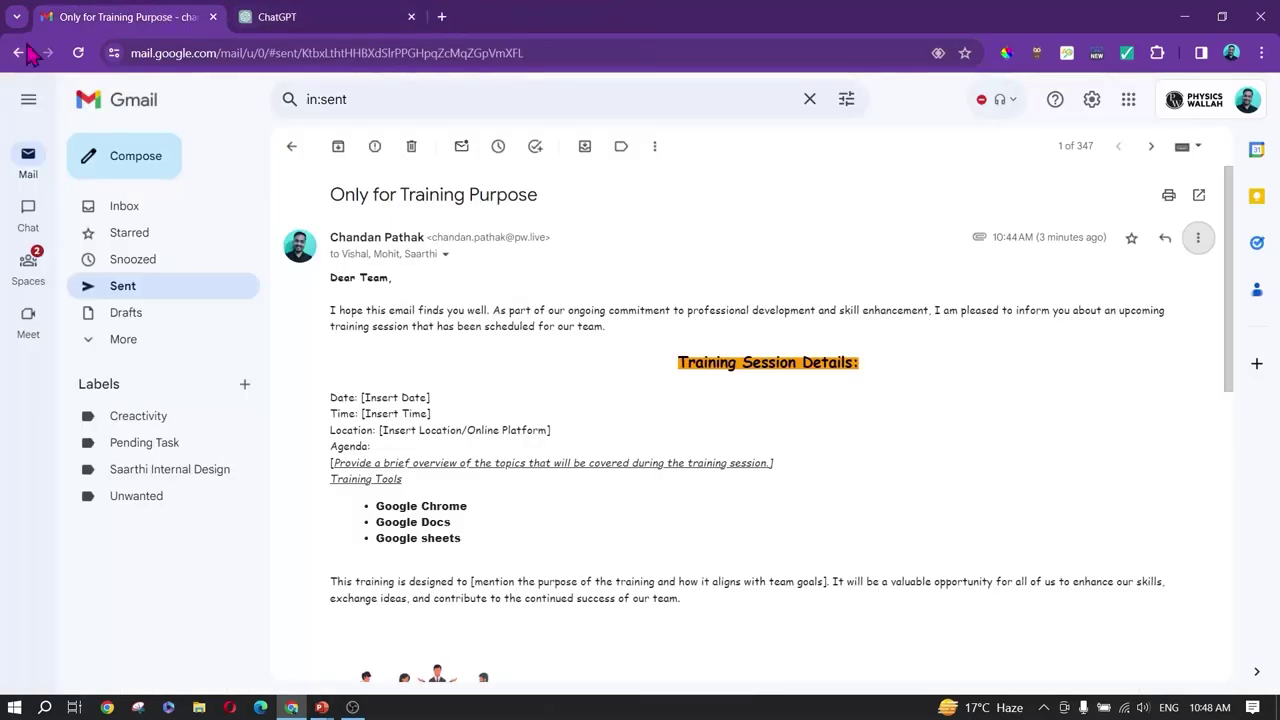
Step: Download the "Only for Training Purpose" message as an .eml file
click(1198, 237)
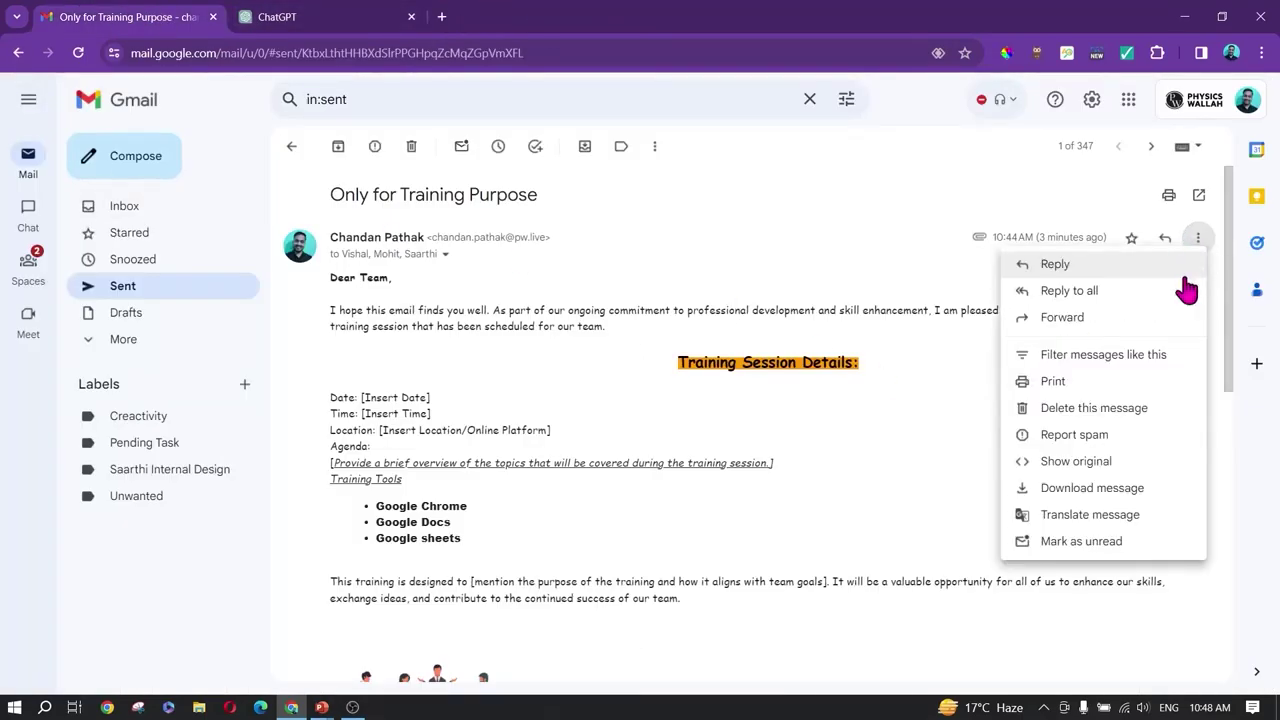
click(1092, 488)
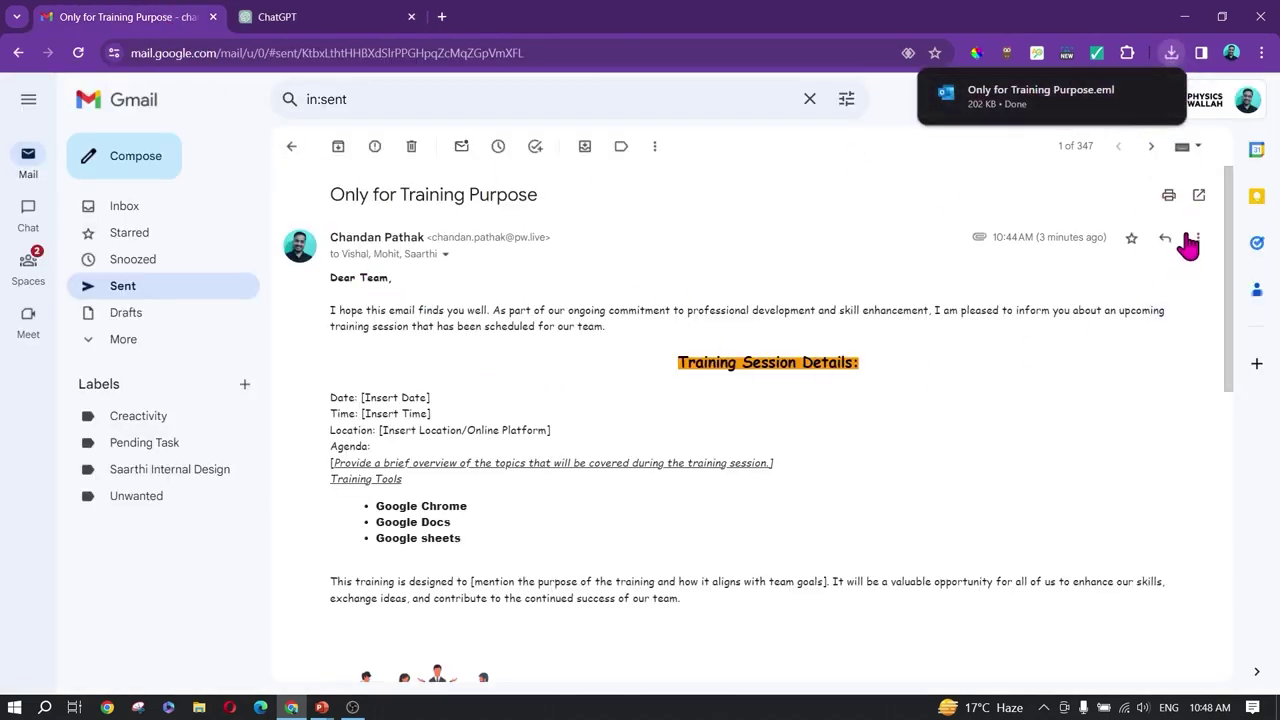
click(1194, 243)
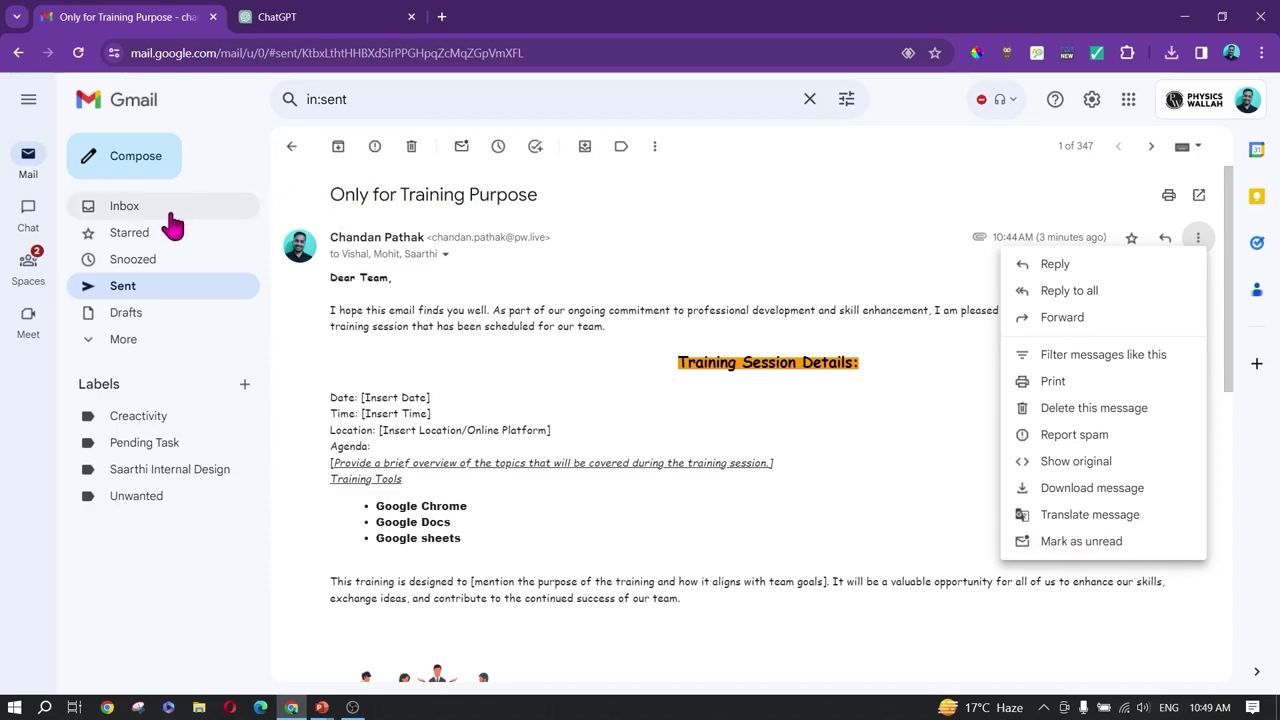
Step: Return to the inbox, mark the "Cohort Change Request" conversation as unread from the message list, and clear the selection
click(27, 158)
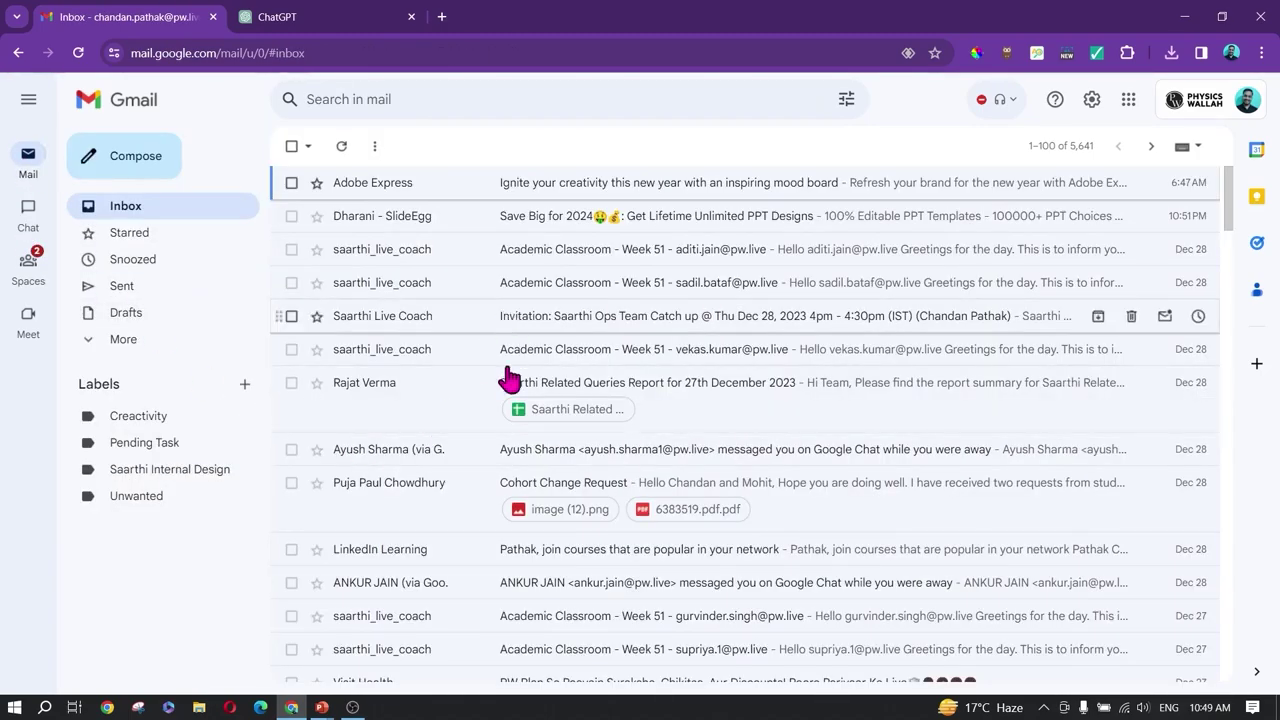
scroll(508, 377, down, 10)
scroll(502, 440, up, 10)
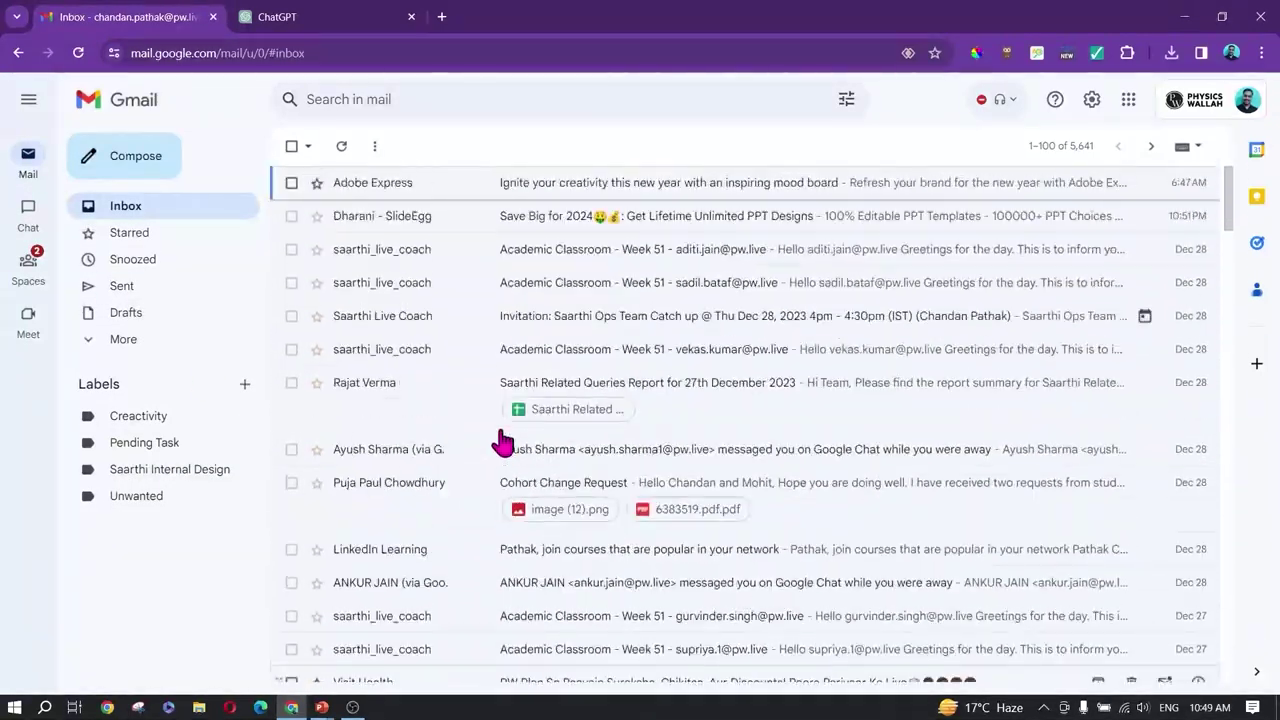
click(291, 483)
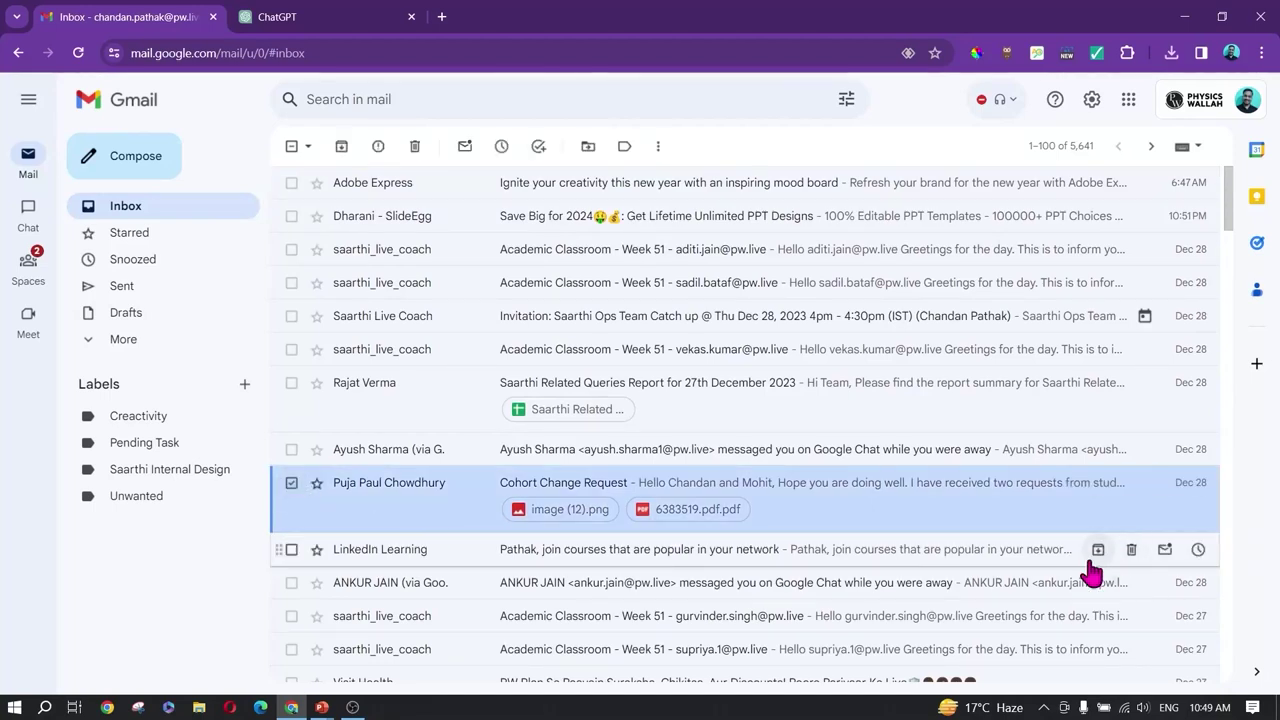
click(465, 148)
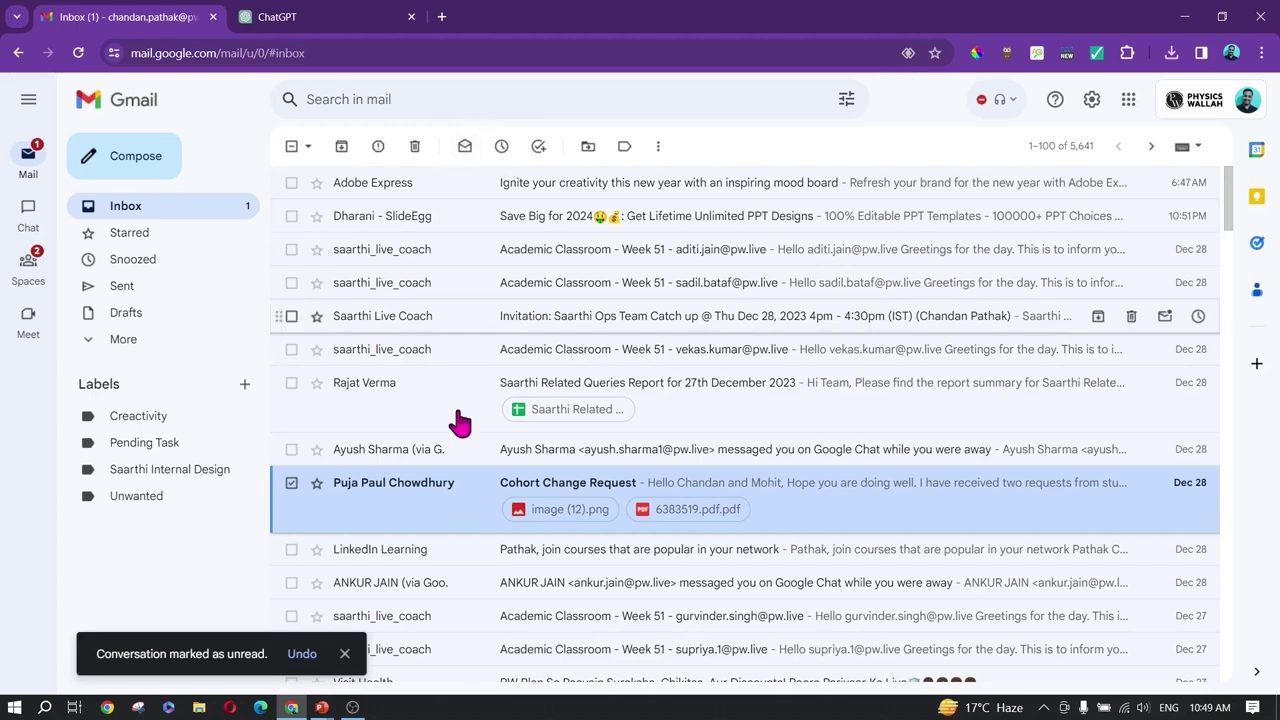
click(291, 146)
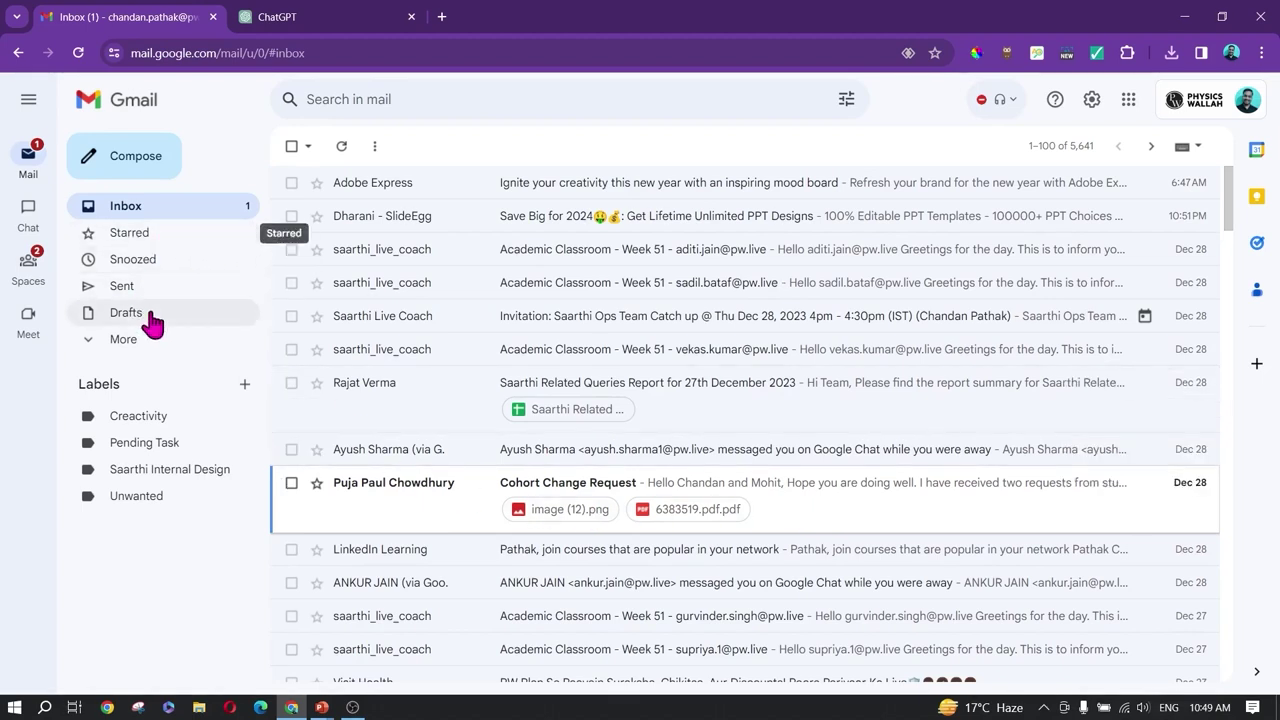
Step: Try to mark the "Cohort Change Request" email as unread from within the message, reopen it and return to the inbox
click(463, 500)
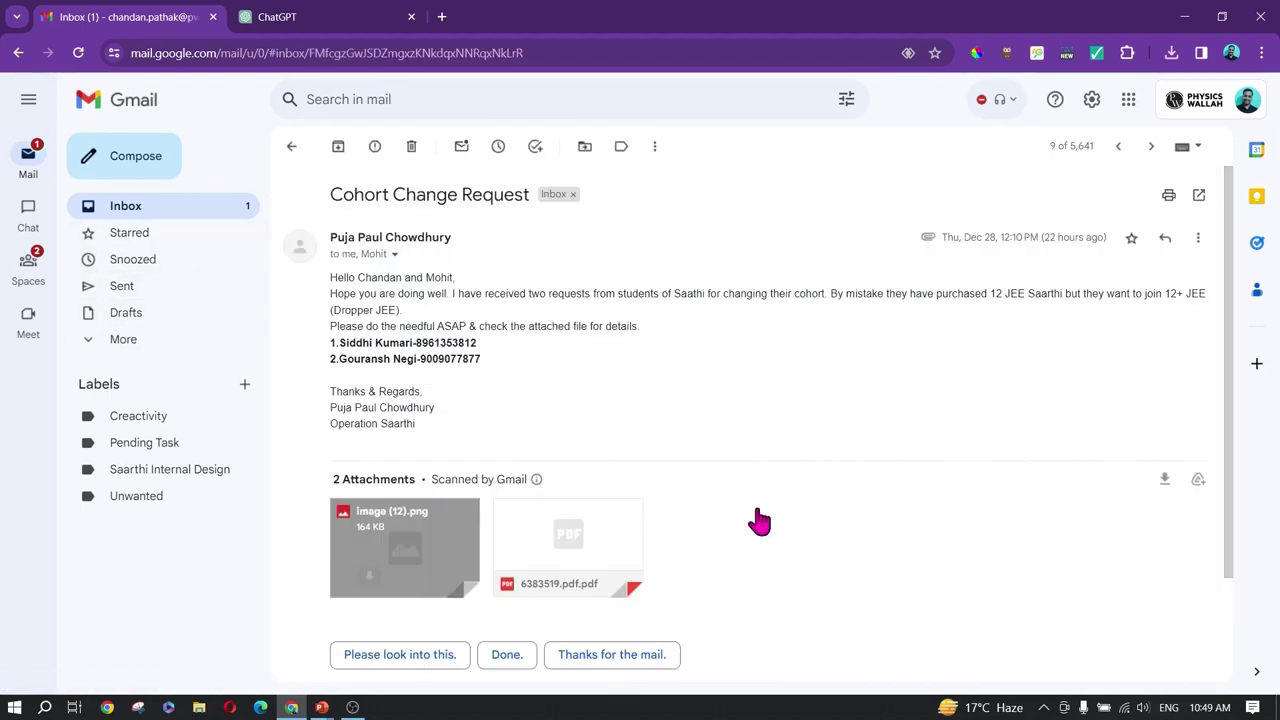
click(1198, 238)
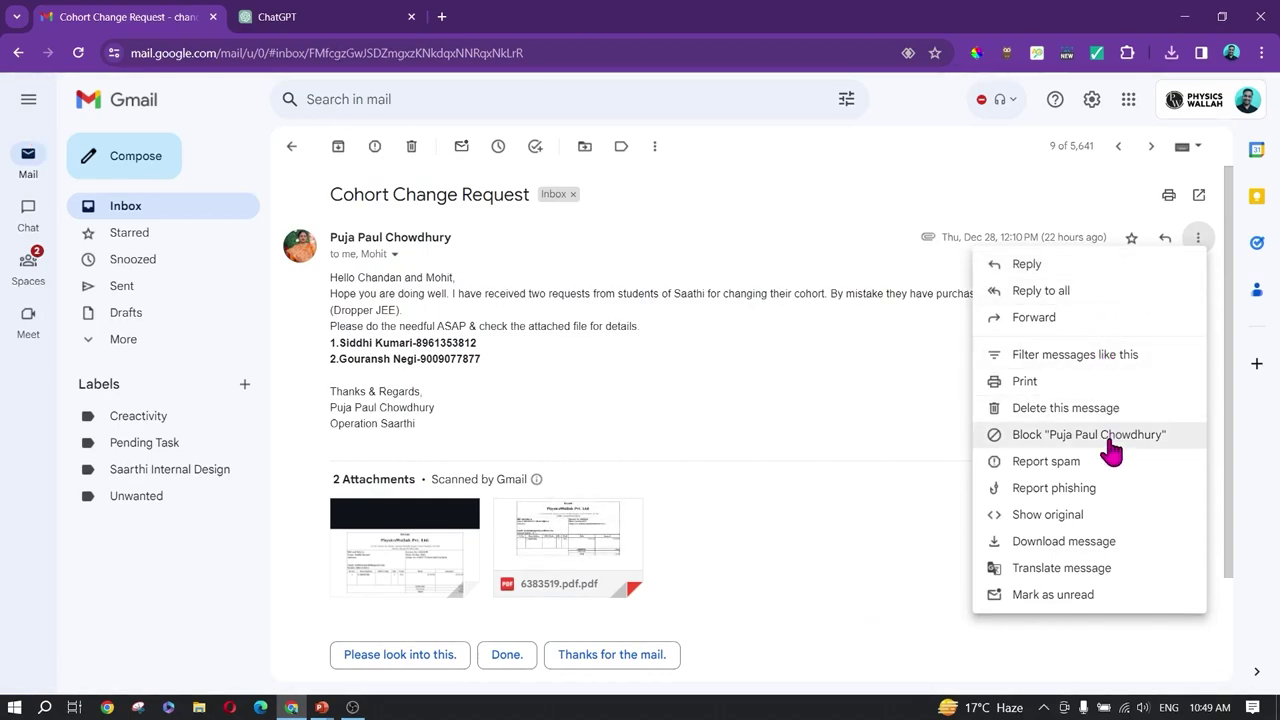
click(1053, 595)
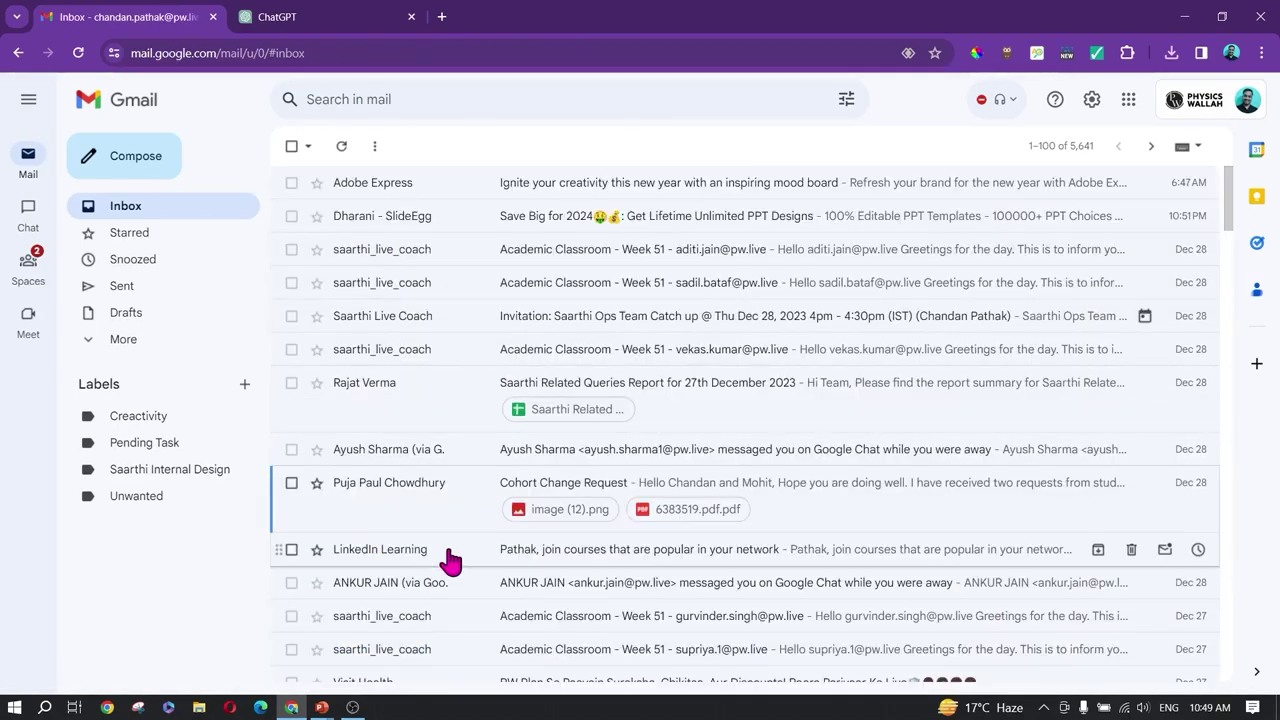
click(473, 502)
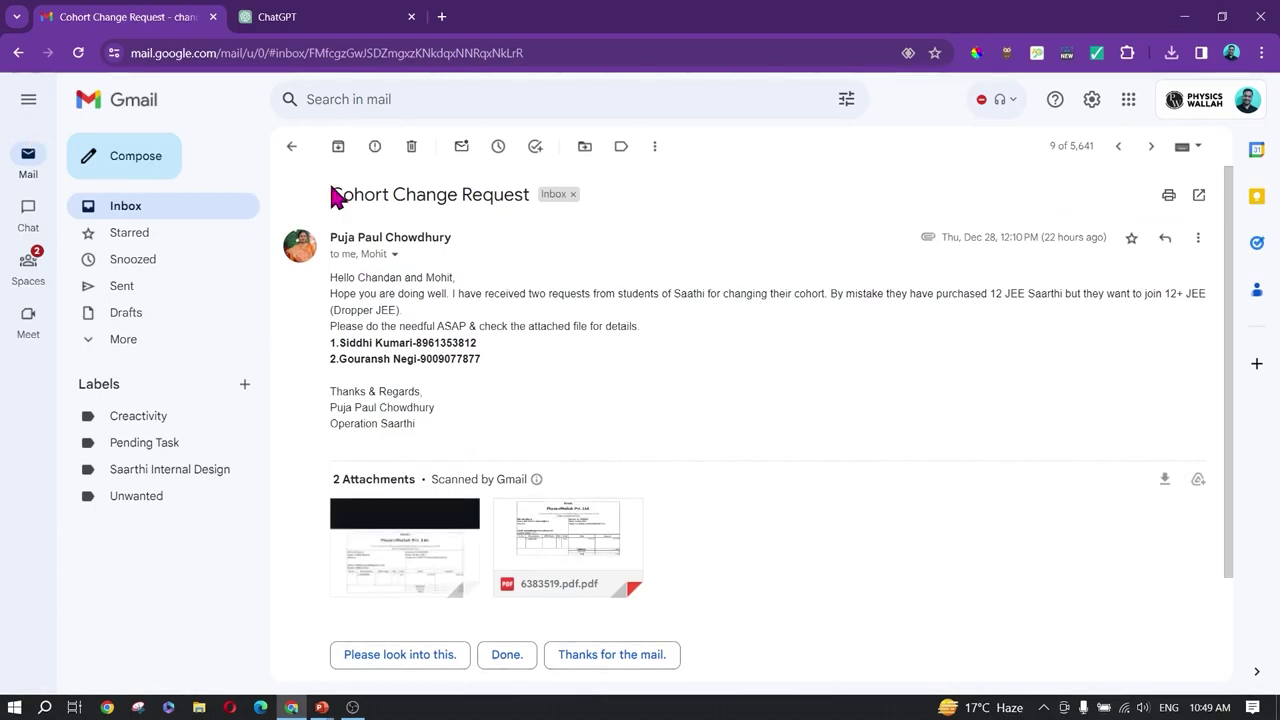
click(290, 148)
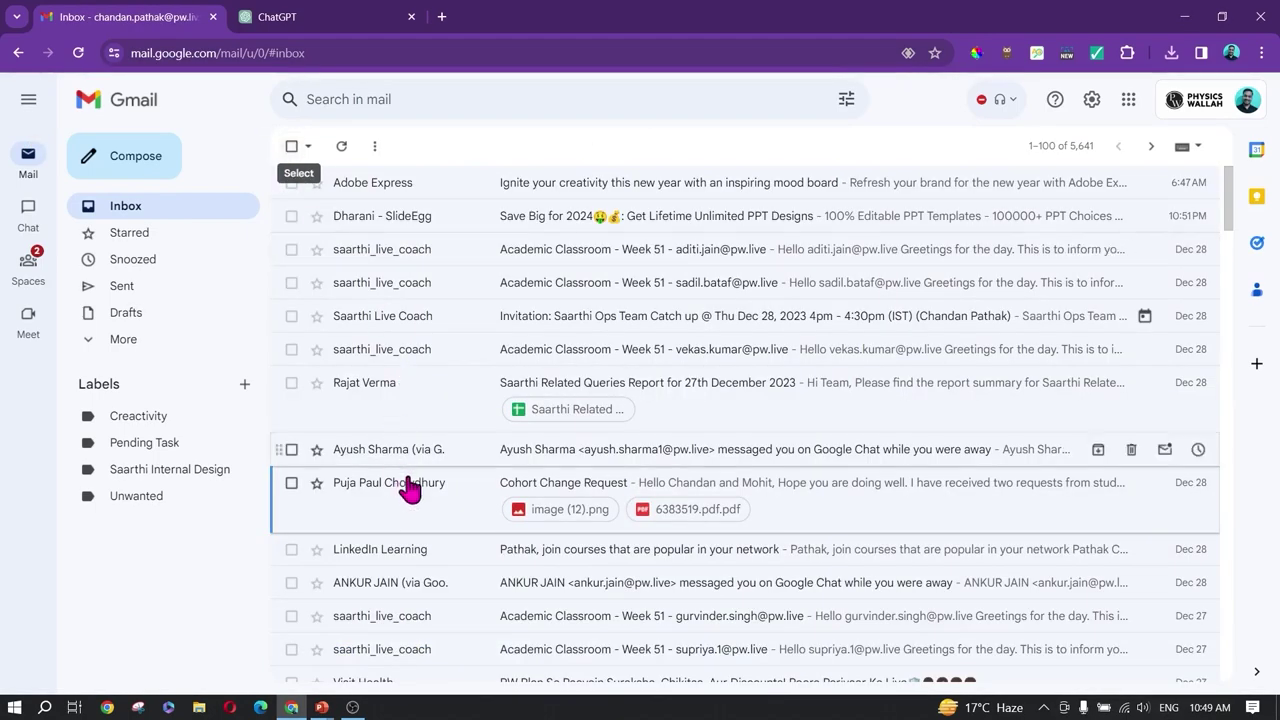
Step: Open the "Cohort Change Request" email again and mark it as unread using the message's own options
click(467, 512)
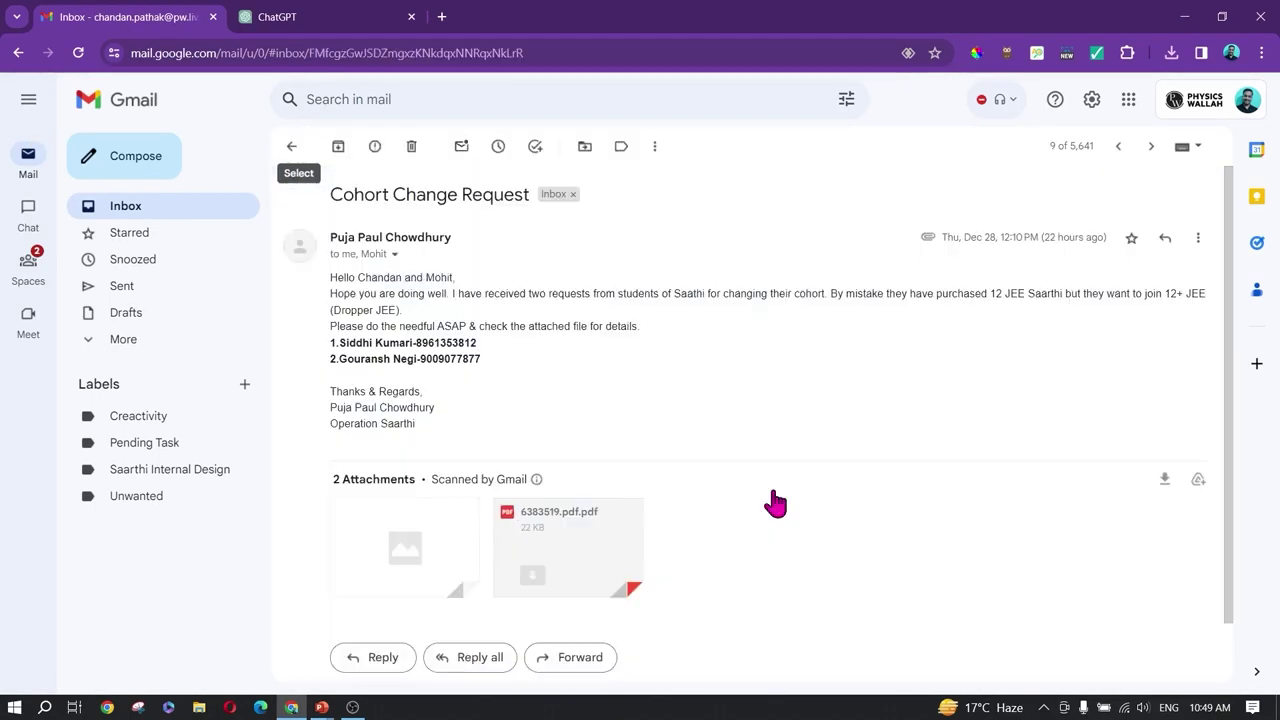
click(1198, 240)
scroll(1063, 560, down, 2)
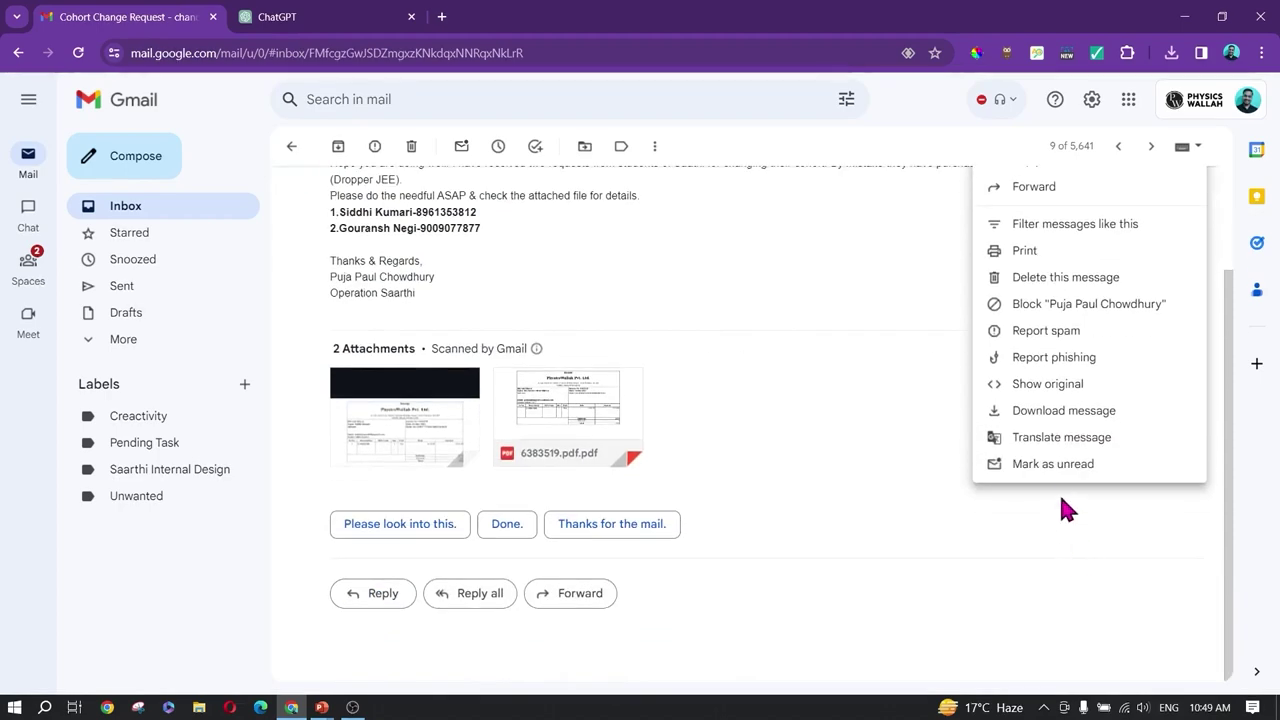
click(1060, 495)
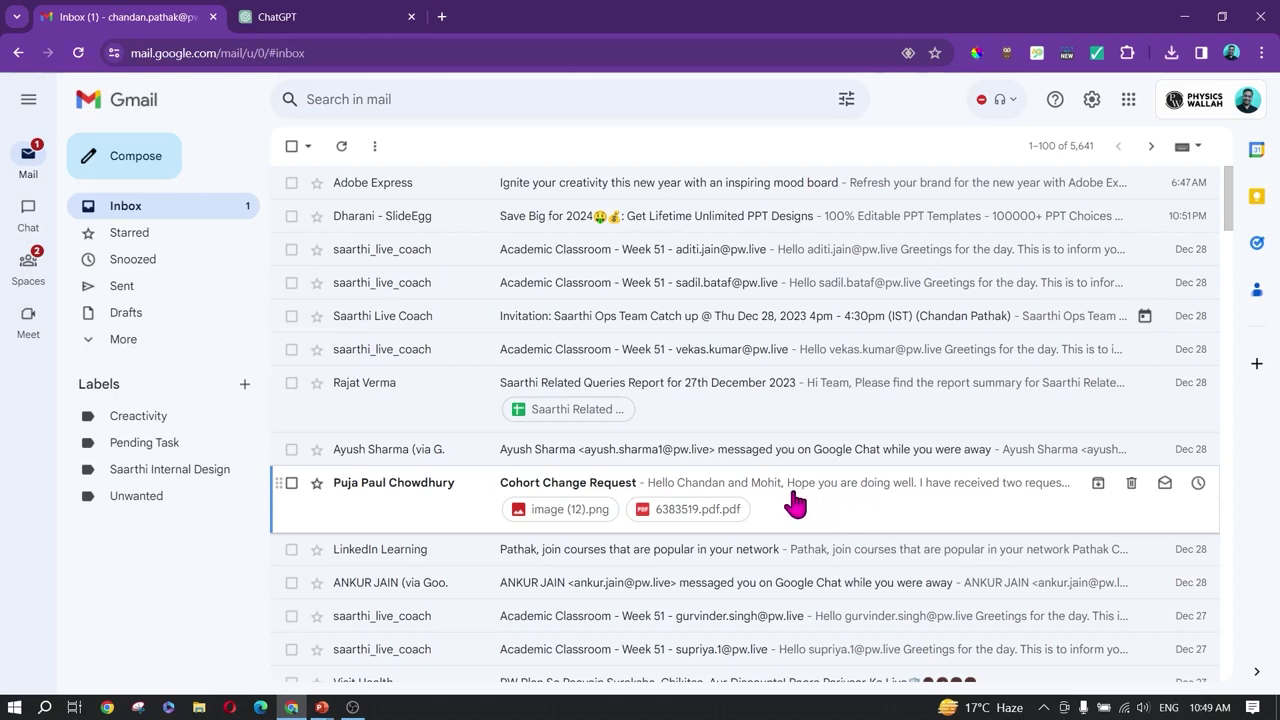
Step: Switch to the training slideshow, advance to the "How to Unsend an Email in Gmail" slide, and return to Gmail
key(alt+Tab)
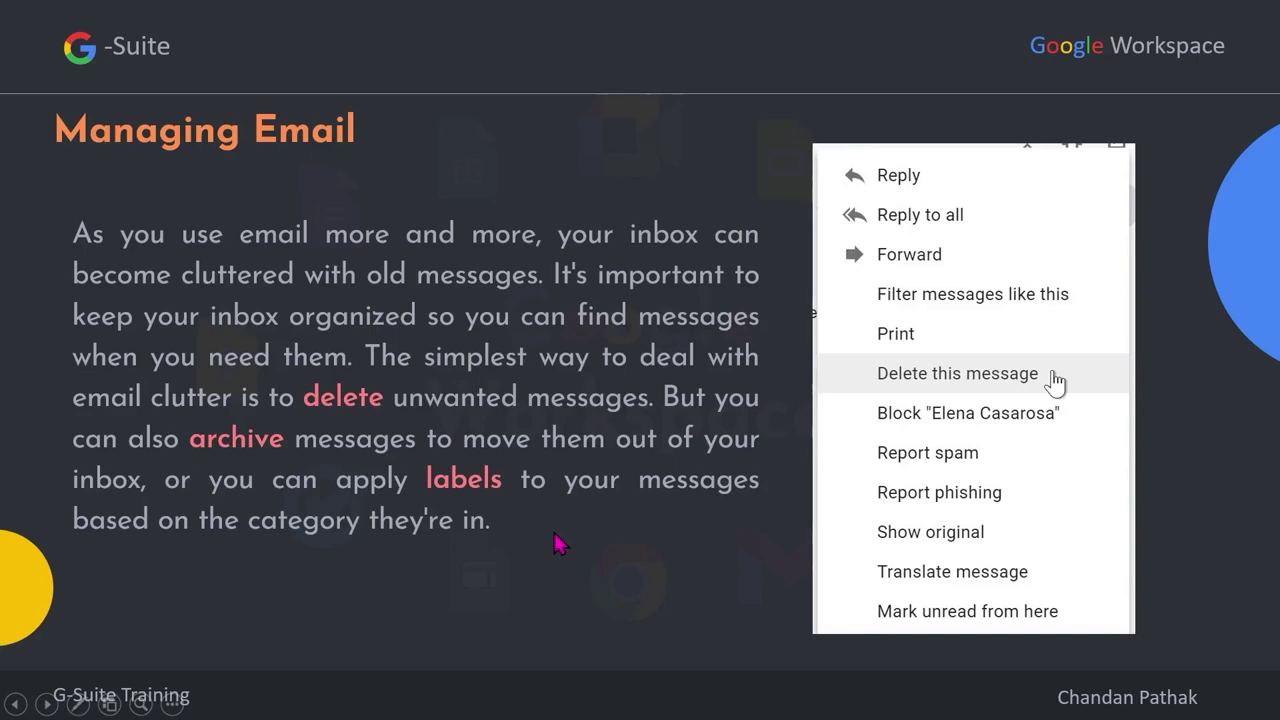
key(Right)
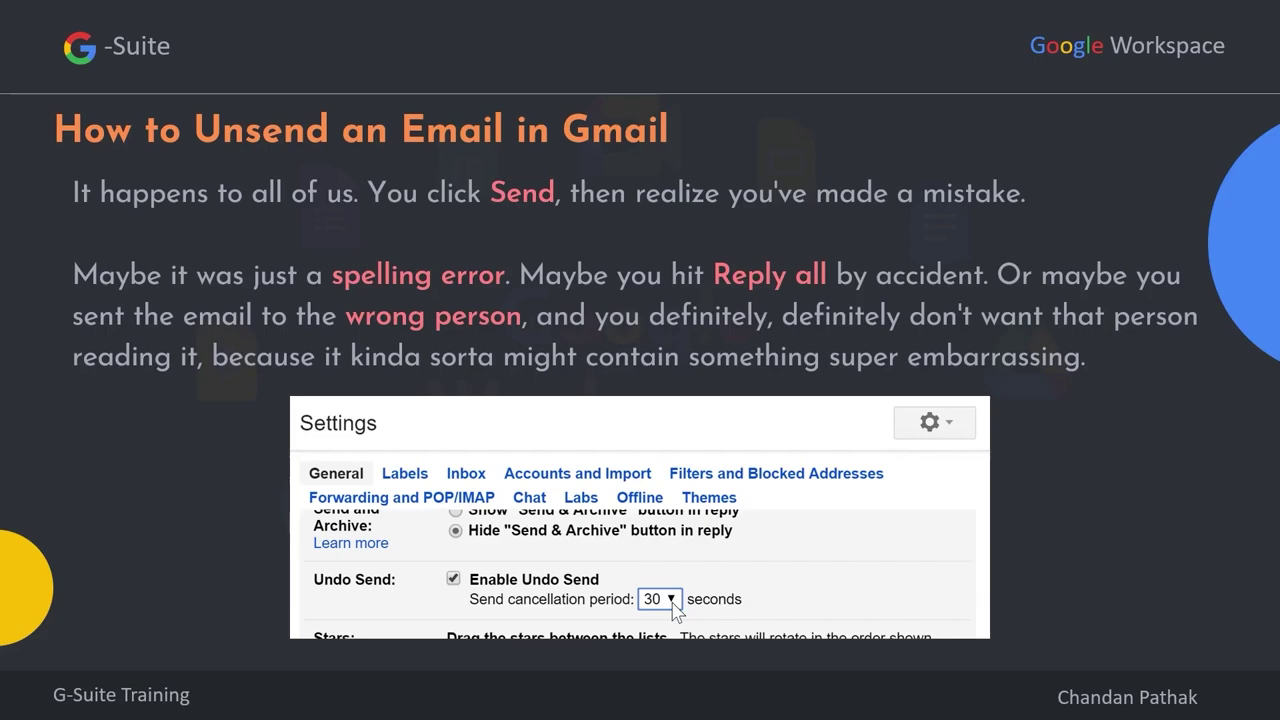
key(alt+Tab)
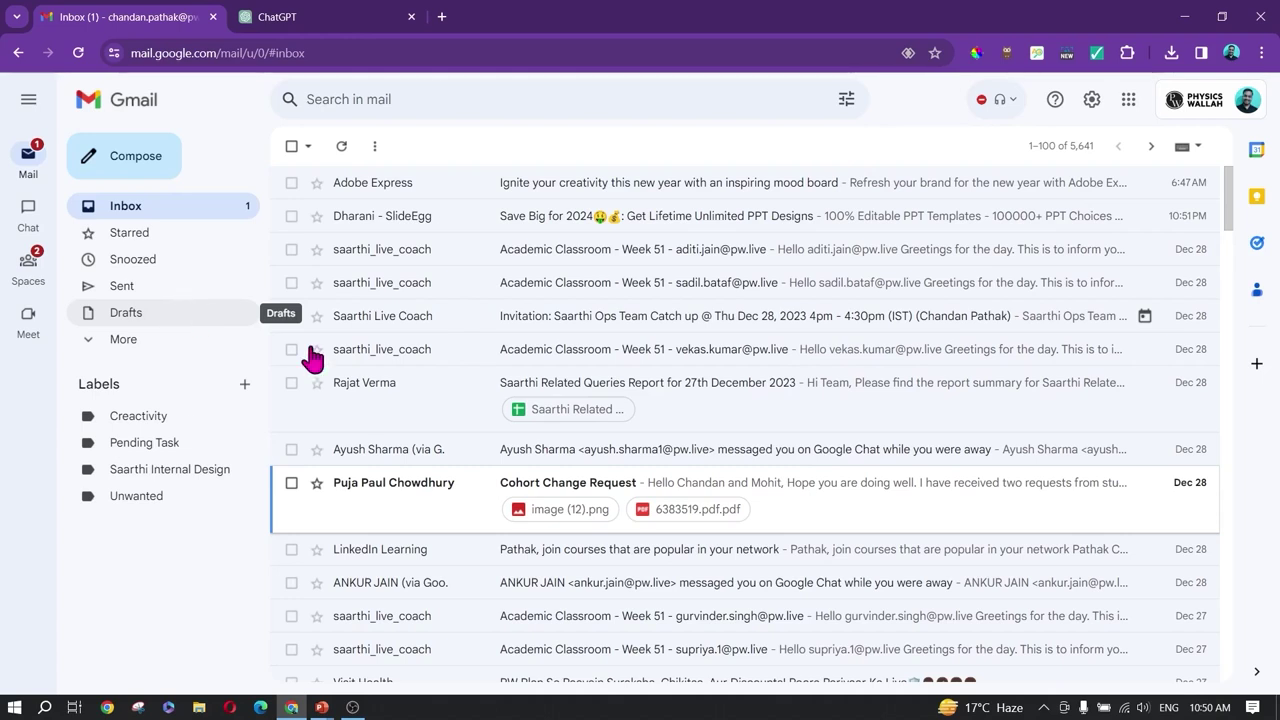
Step: Look through Gmail's quick settings and open the full settings page
click(1091, 99)
scroll(1057, 509, down, 6)
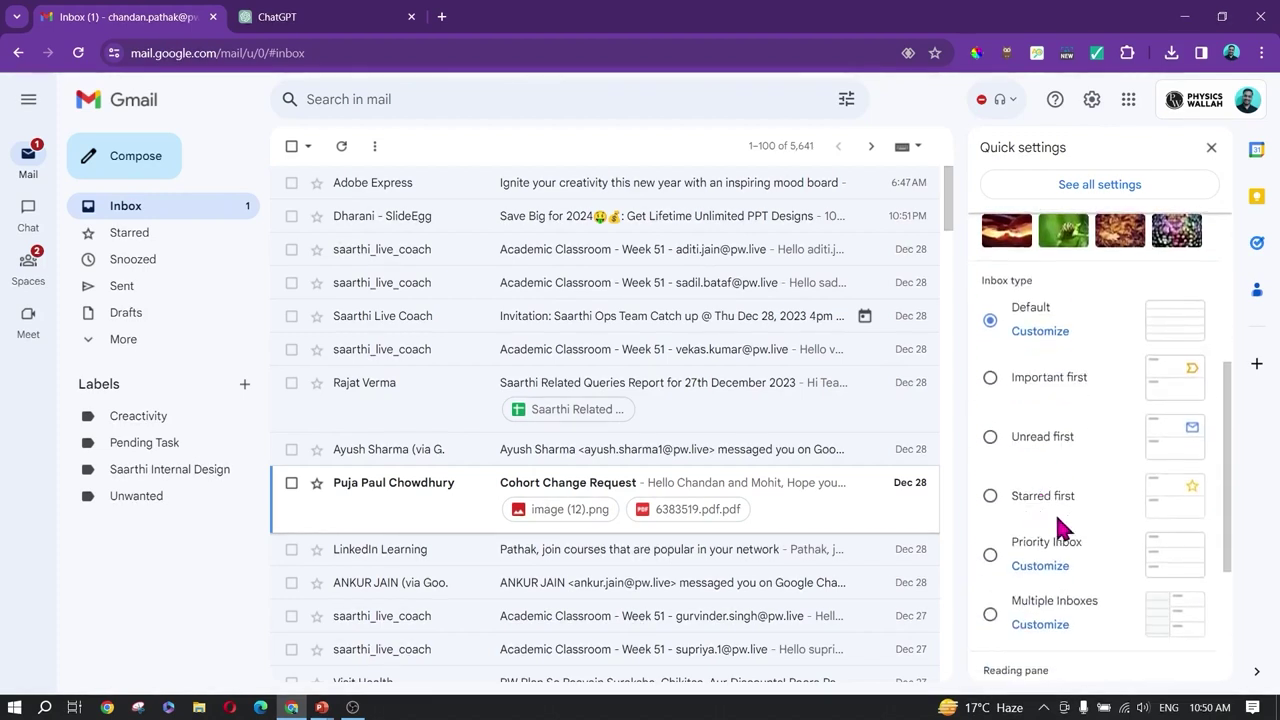
scroll(1078, 500, up, 6)
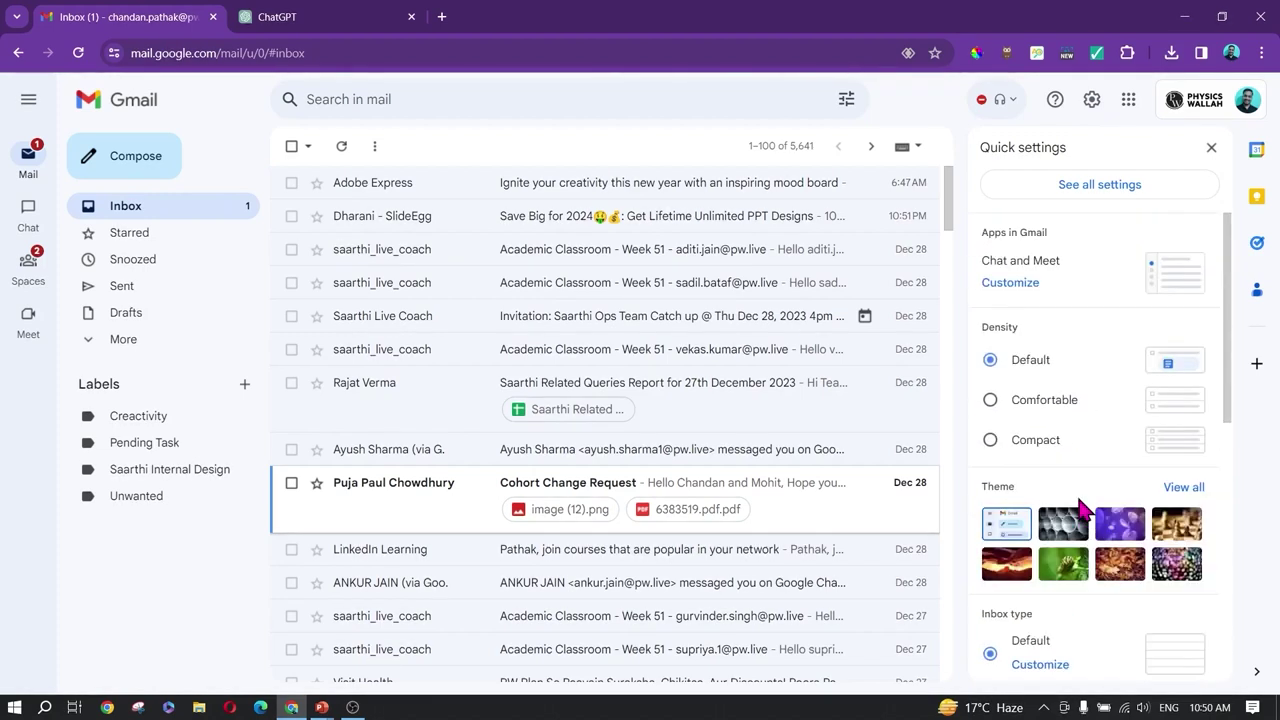
click(1096, 193)
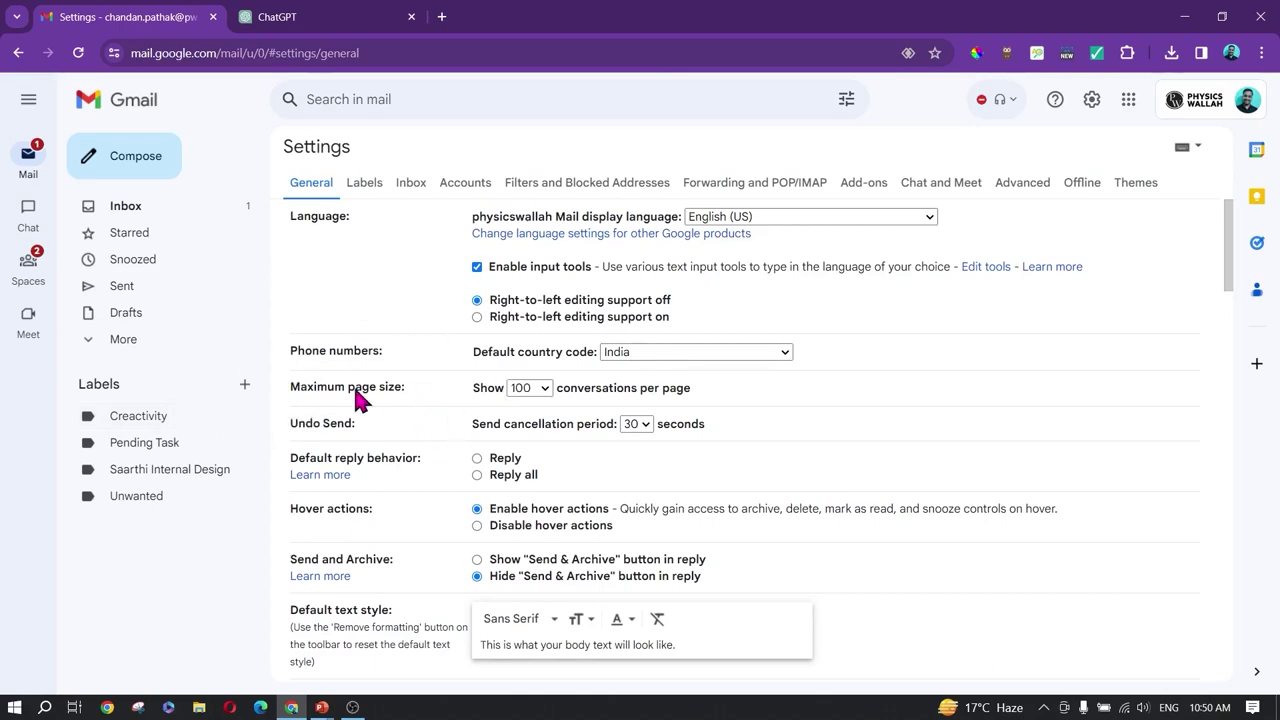
Step: Review the General settings down to the signature and vacation responder options, and return to the Undo Send cancellation period
scroll(644, 452, down, 3)
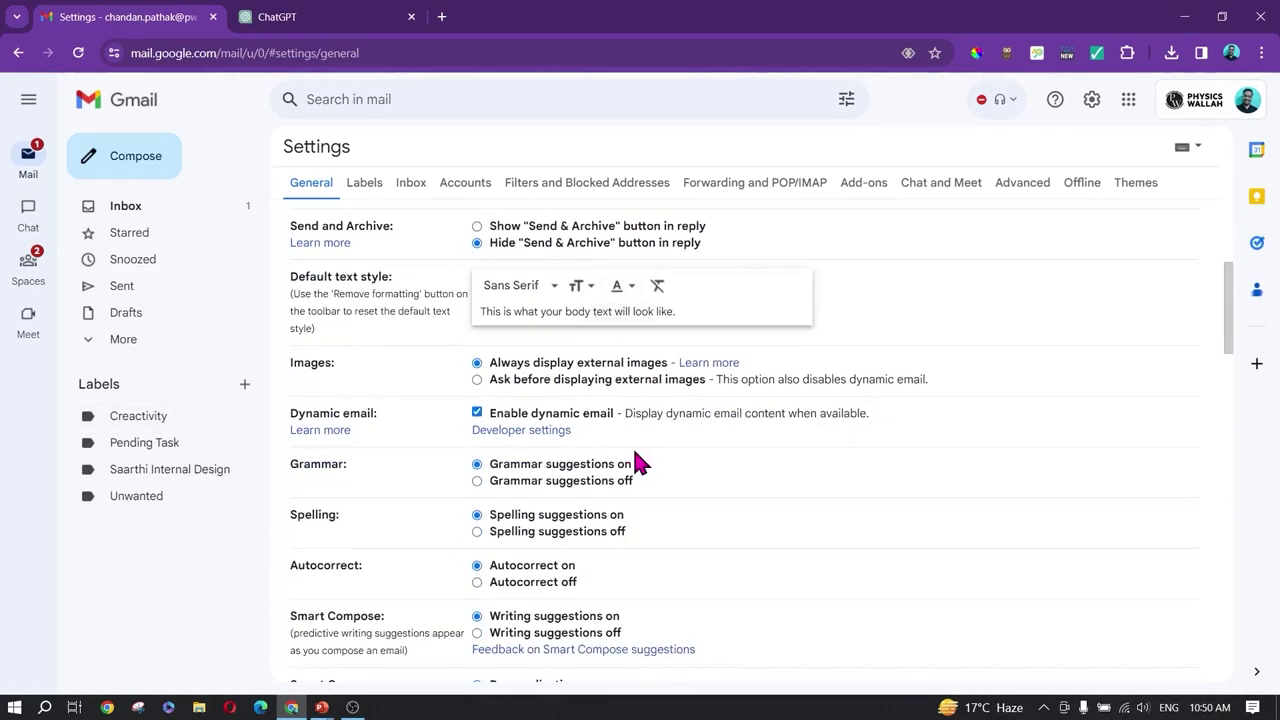
scroll(636, 455, down, 1)
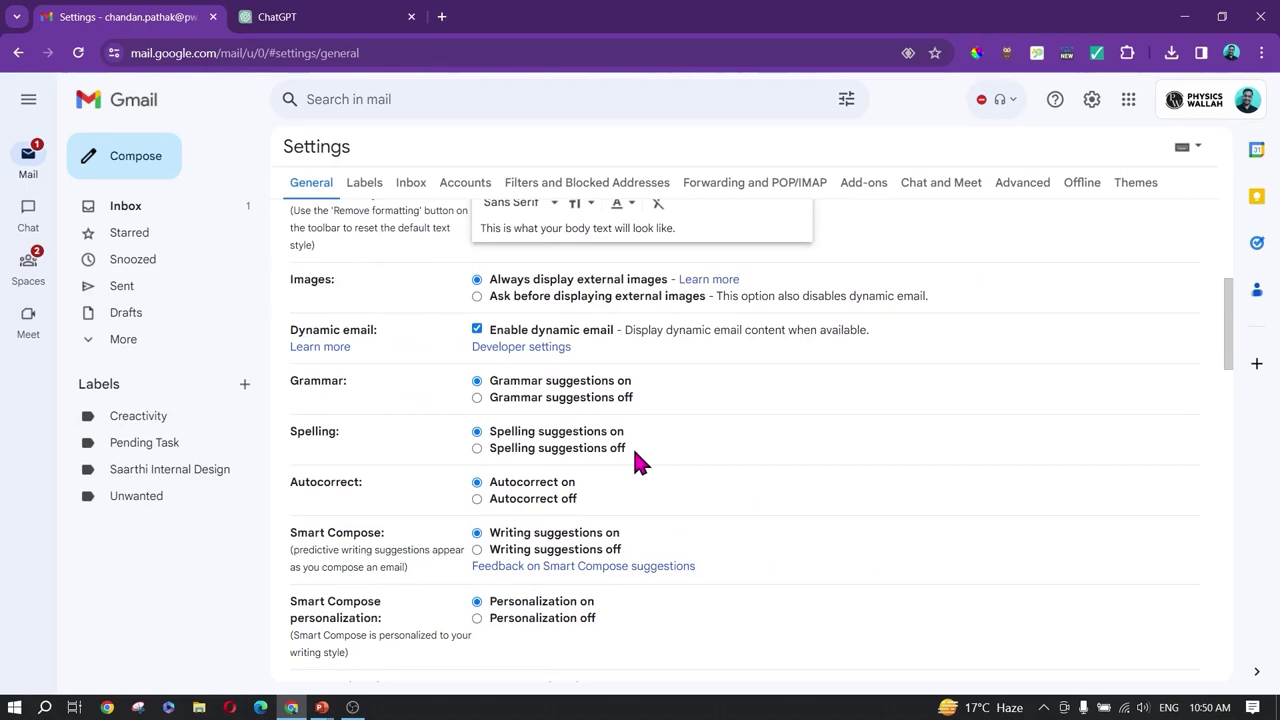
scroll(623, 500, down, 5)
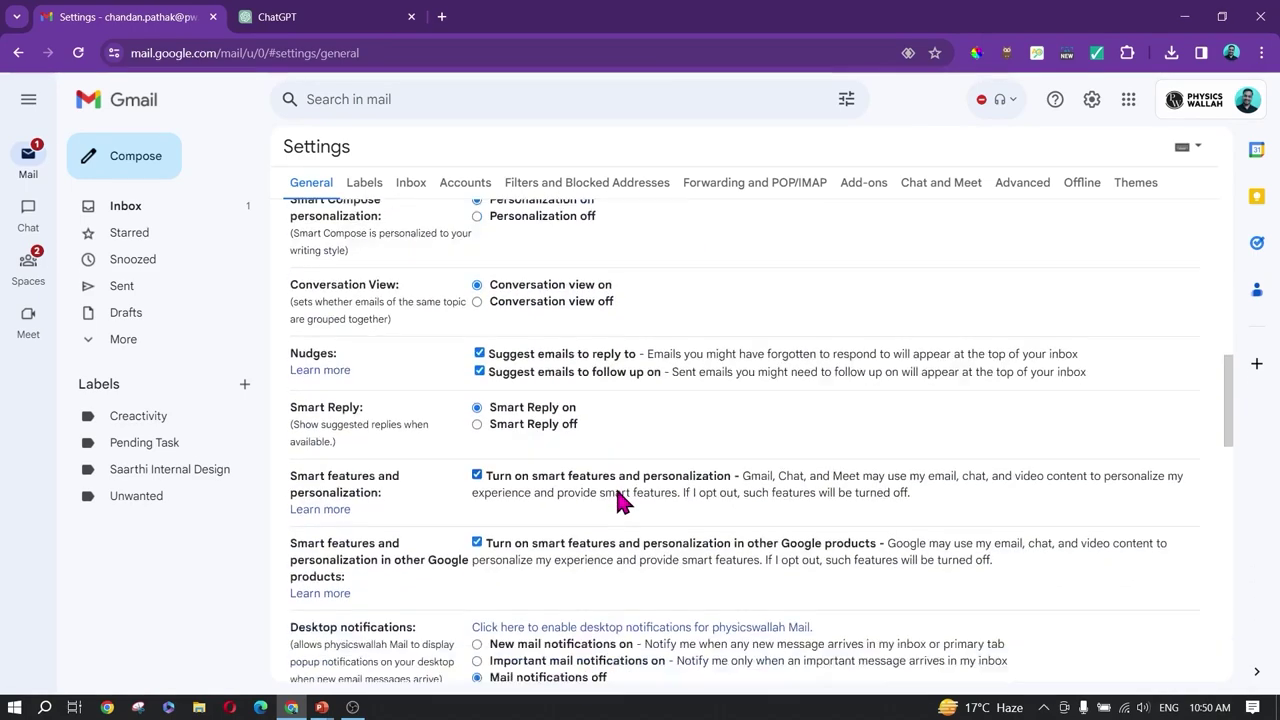
scroll(618, 502, down, 7)
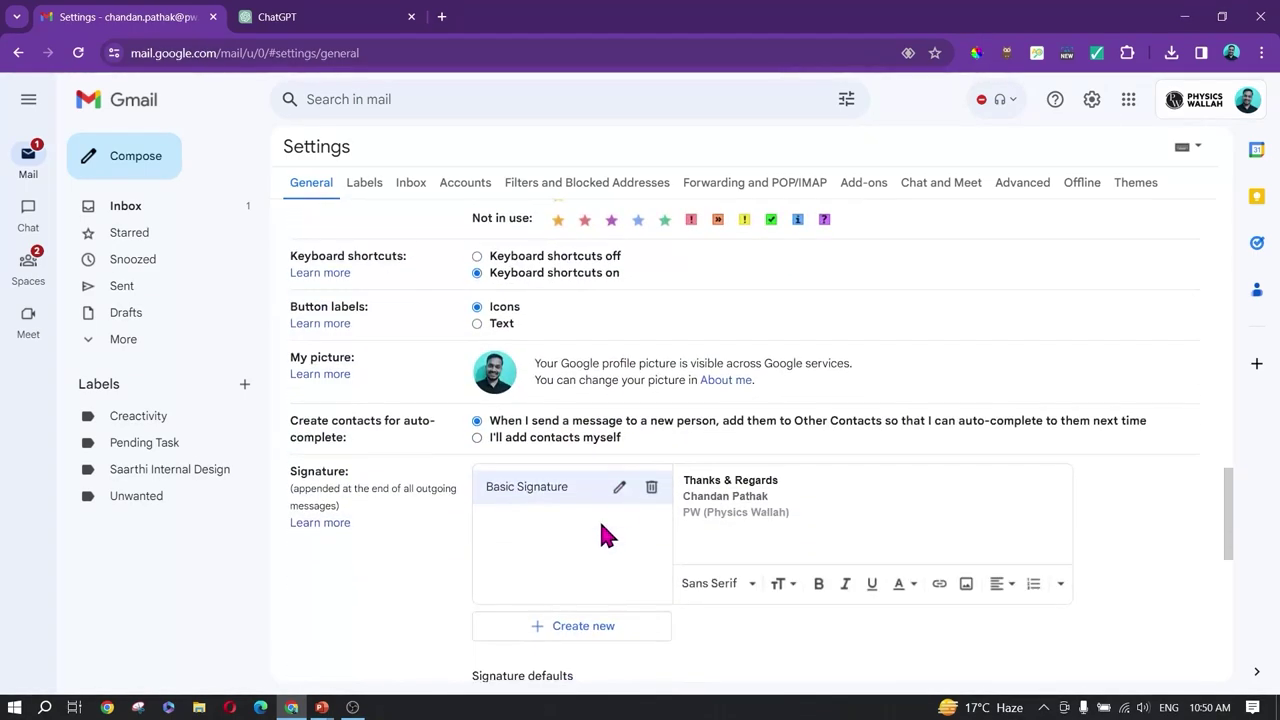
scroll(579, 530, down, 3)
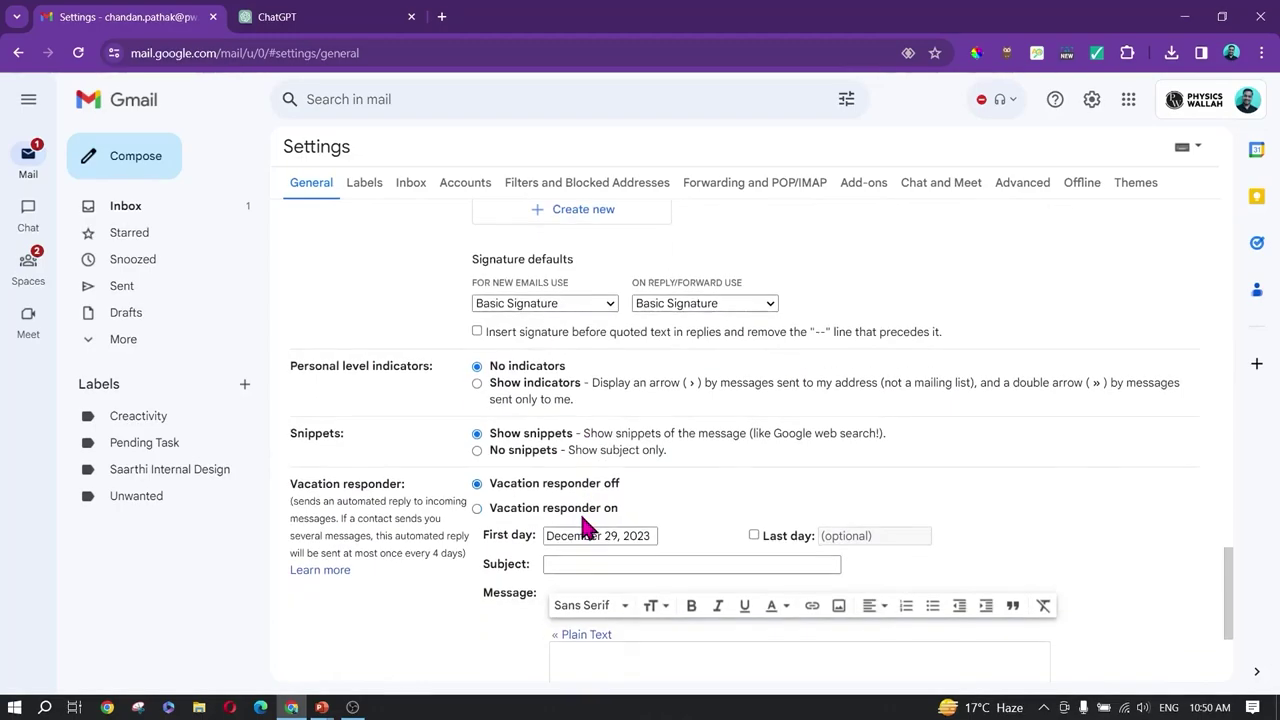
scroll(580, 520, up, 8)
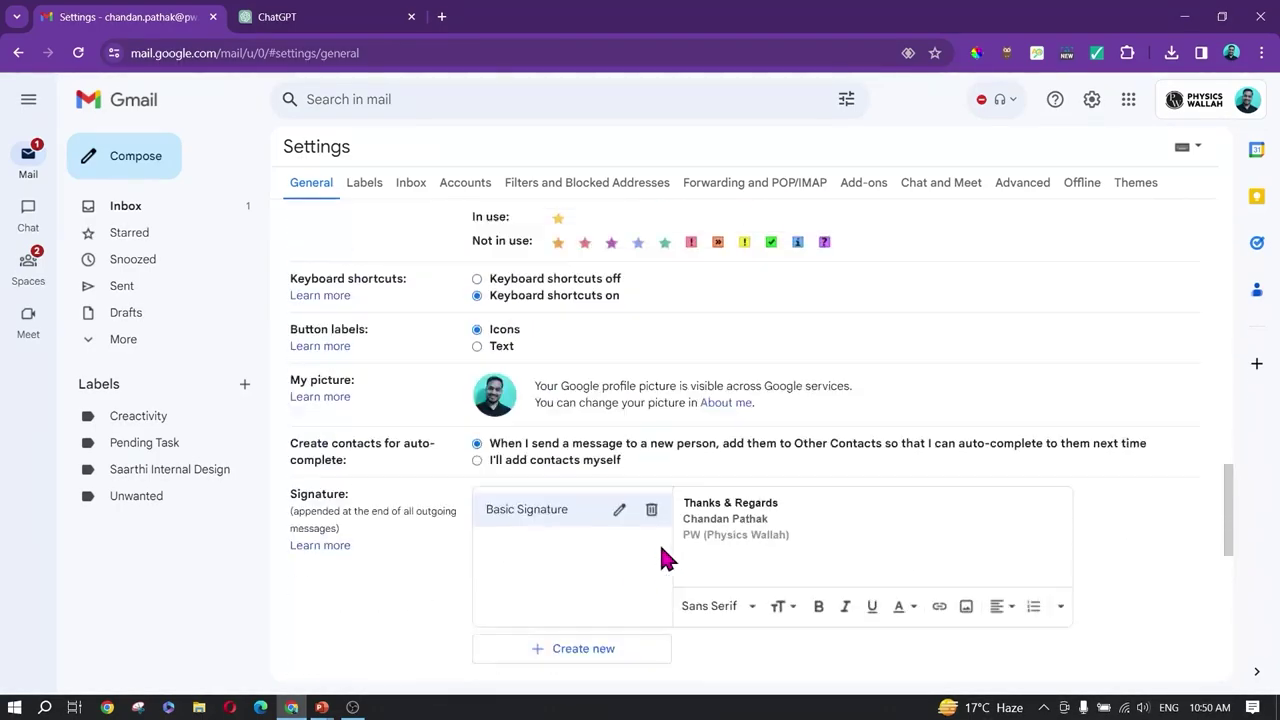
scroll(527, 556, up, 6)
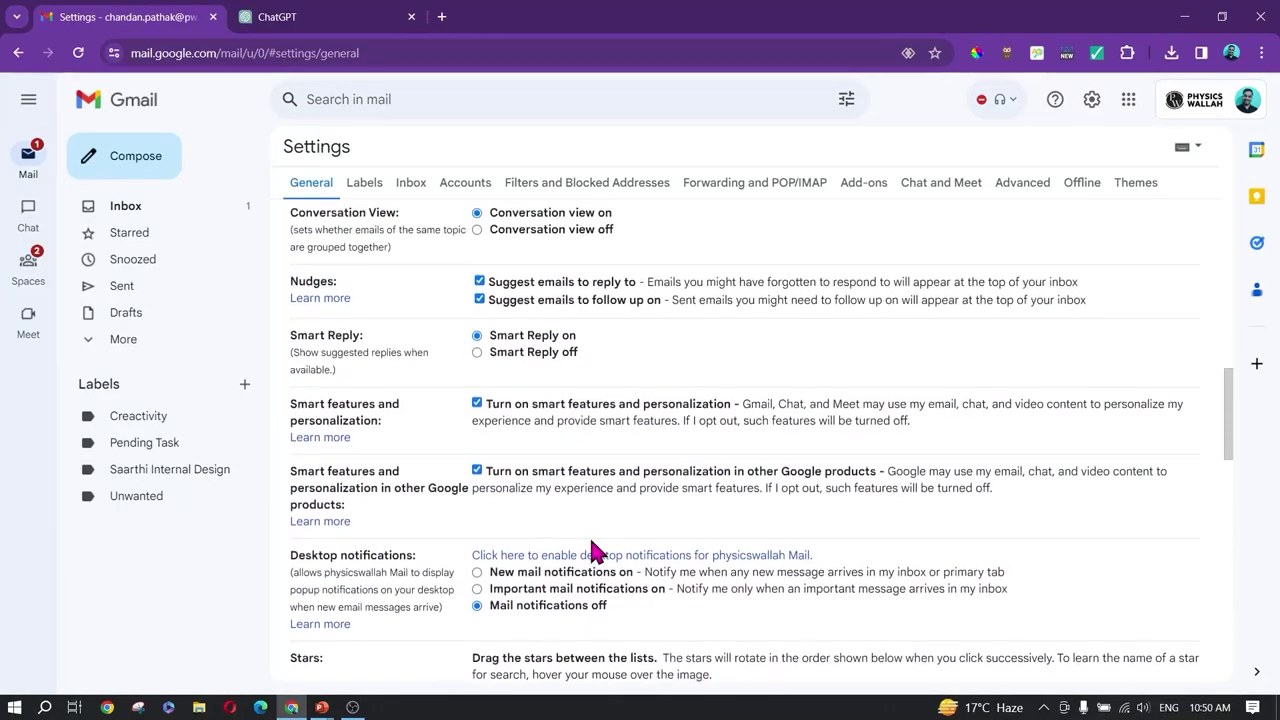
scroll(593, 549, up, 5)
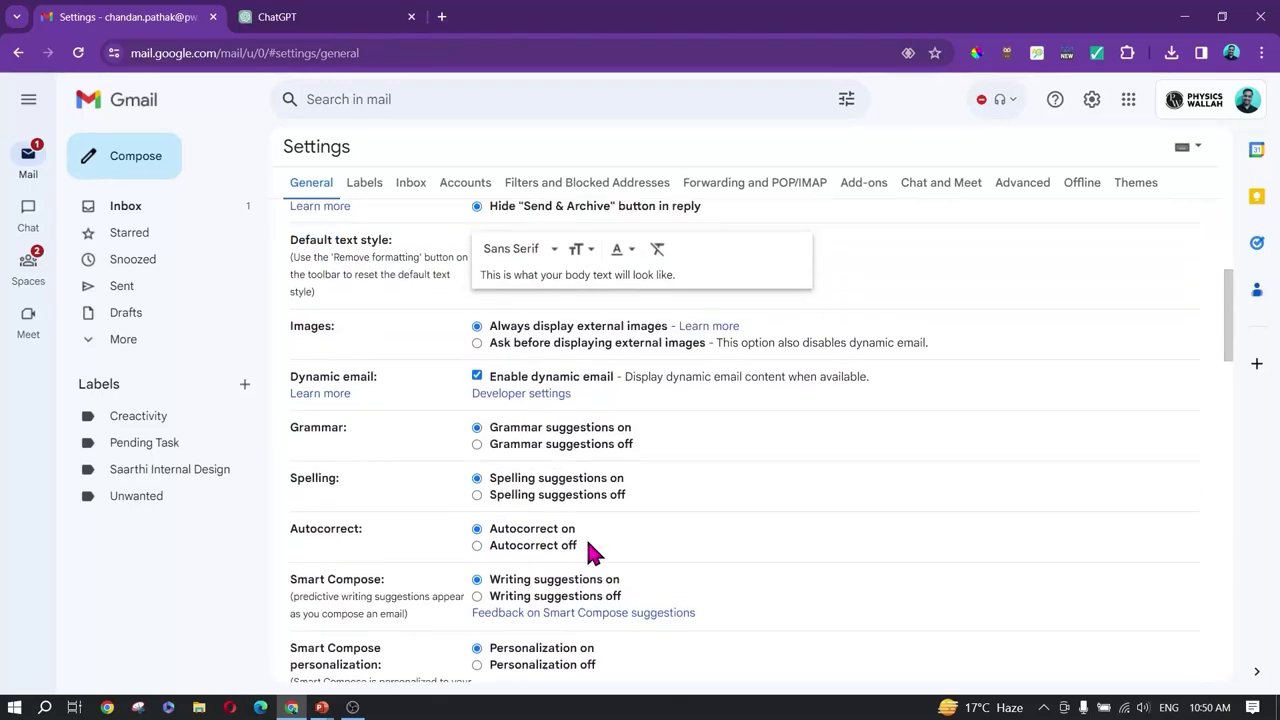
scroll(588, 545, up, 2)
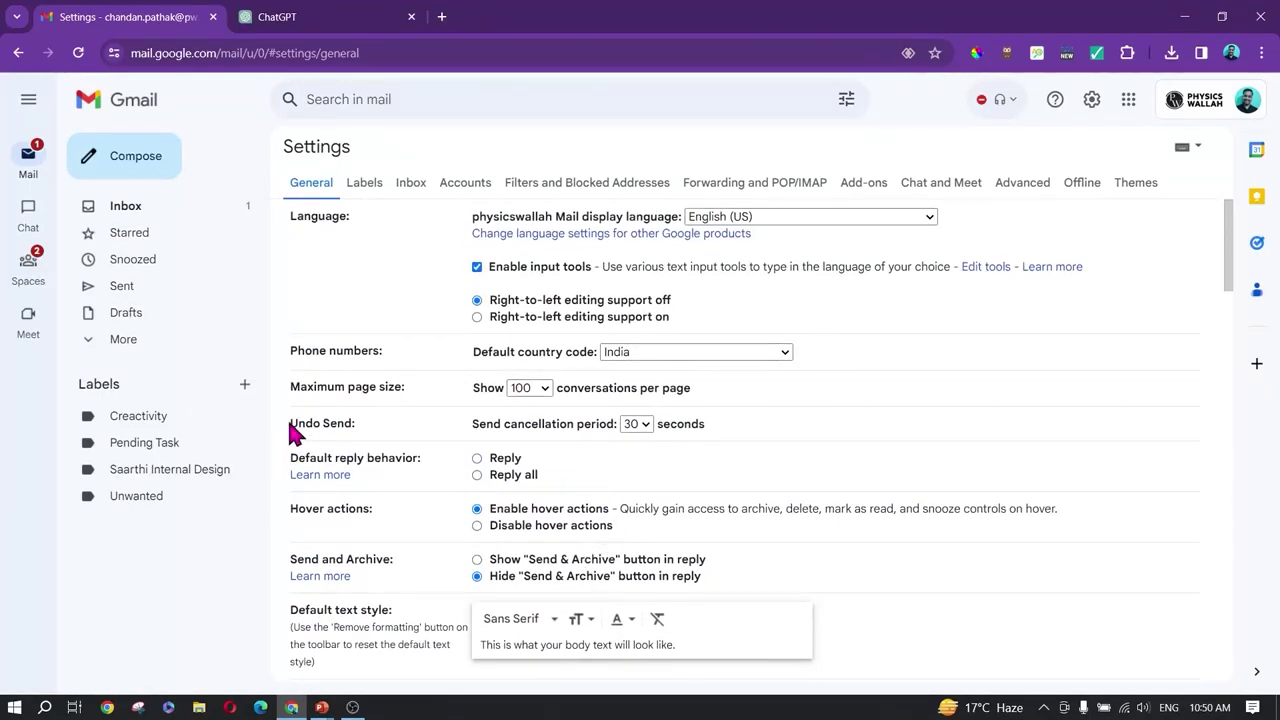
Step: Try 20 and 10 seconds for the Undo Send cancellation period, settle on 20 seconds, and save the changes
drag(293, 422, 862, 416)
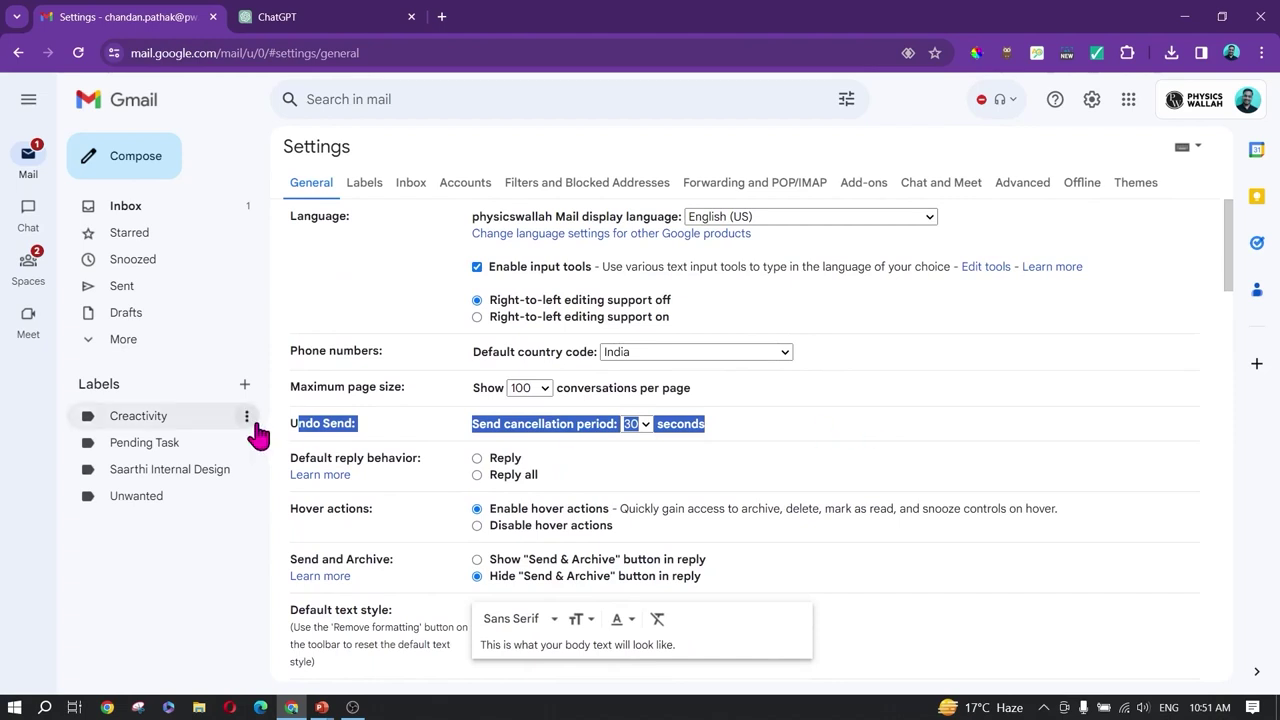
click(292, 423)
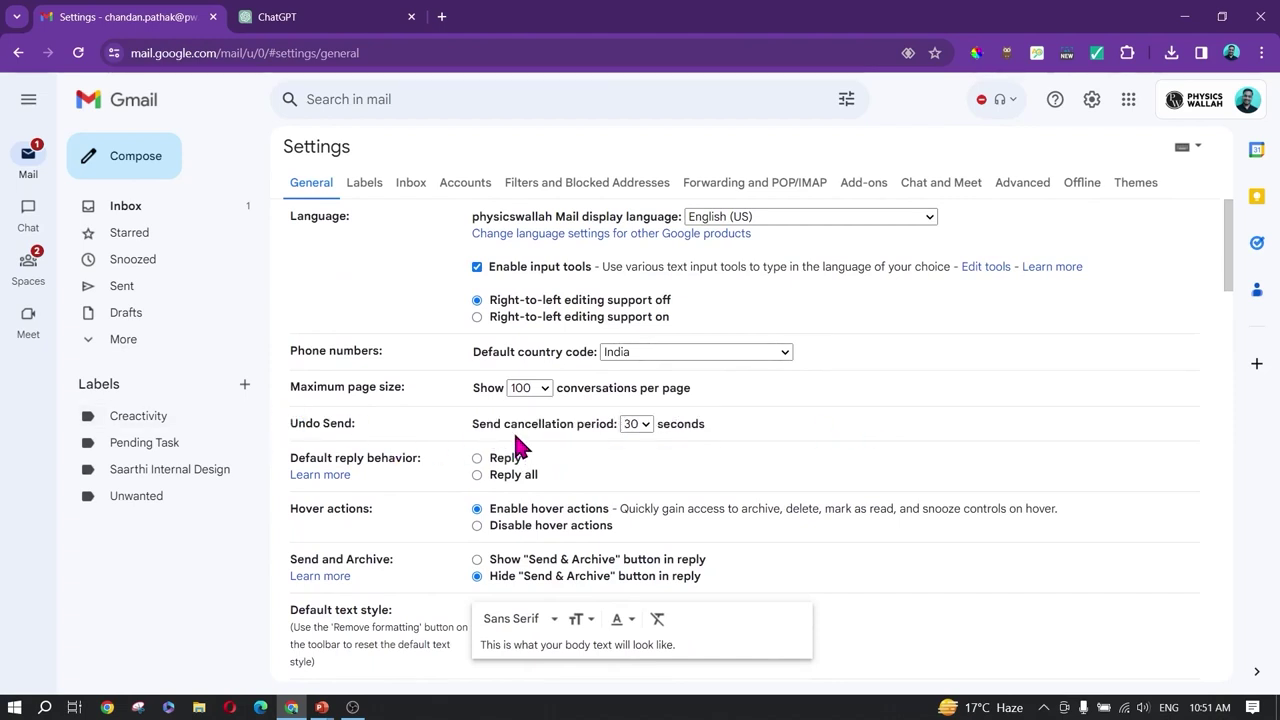
click(645, 424)
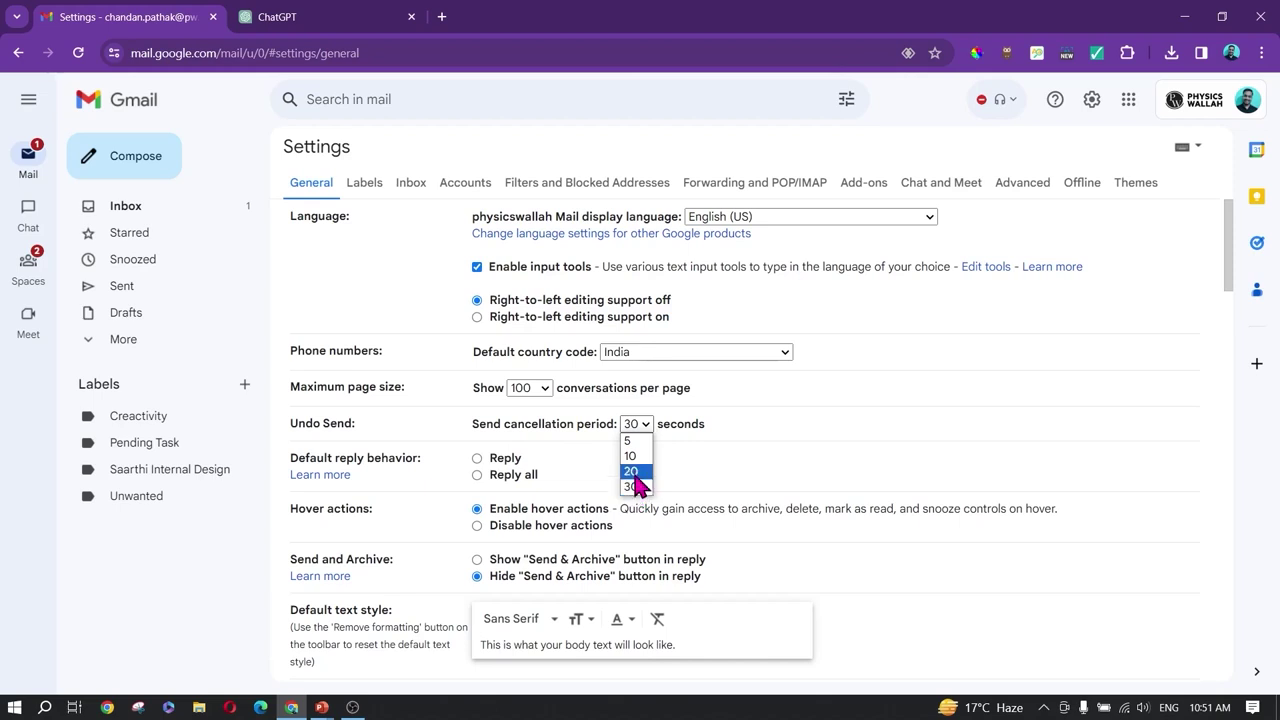
click(632, 471)
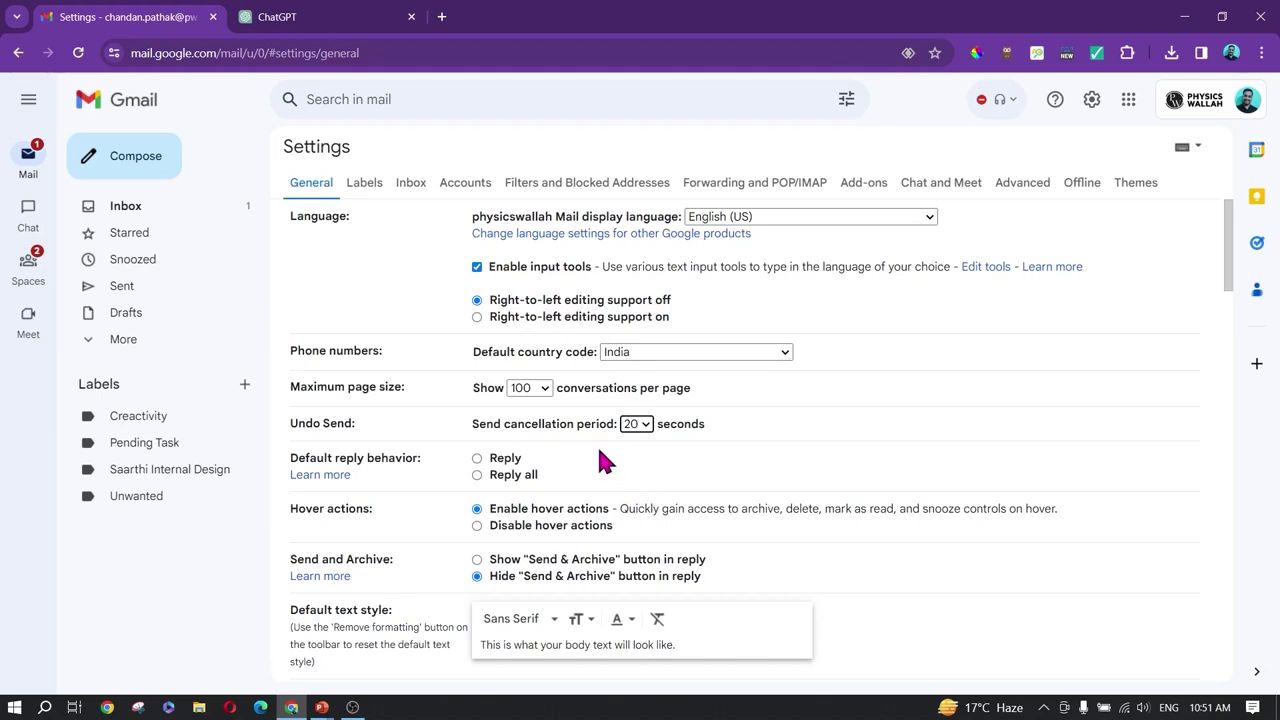
click(645, 430)
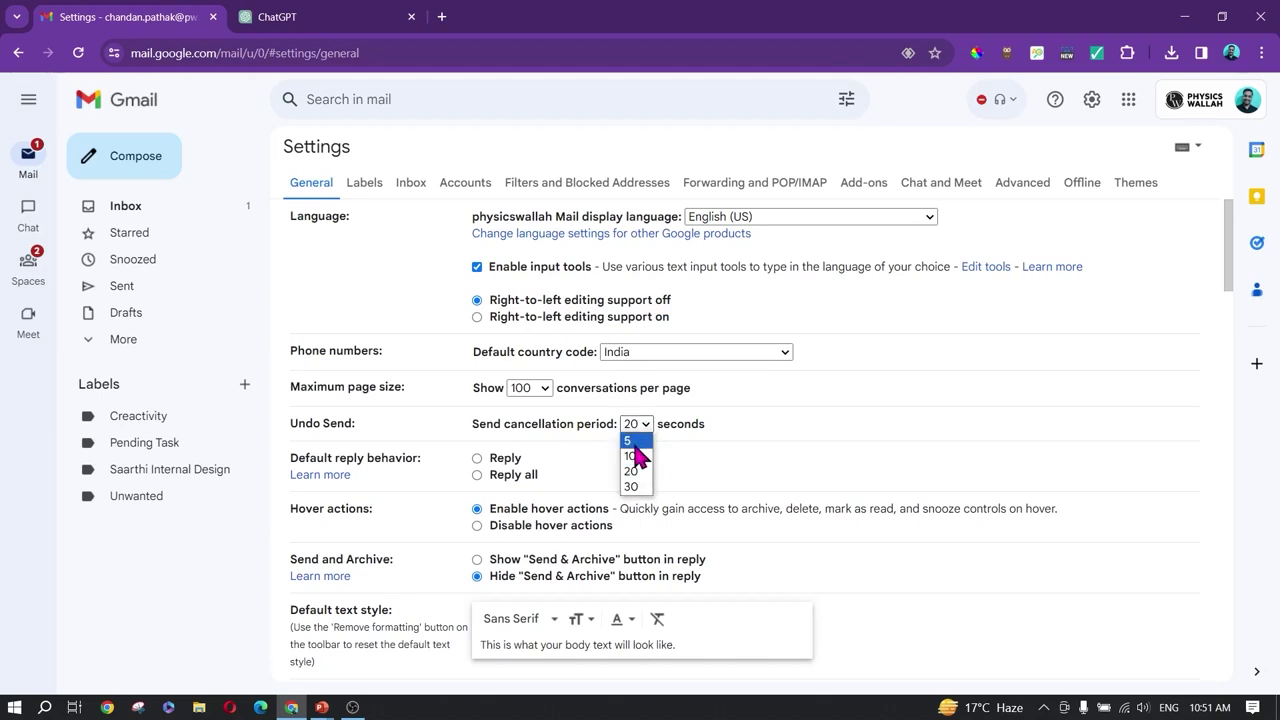
click(636, 457)
click(645, 426)
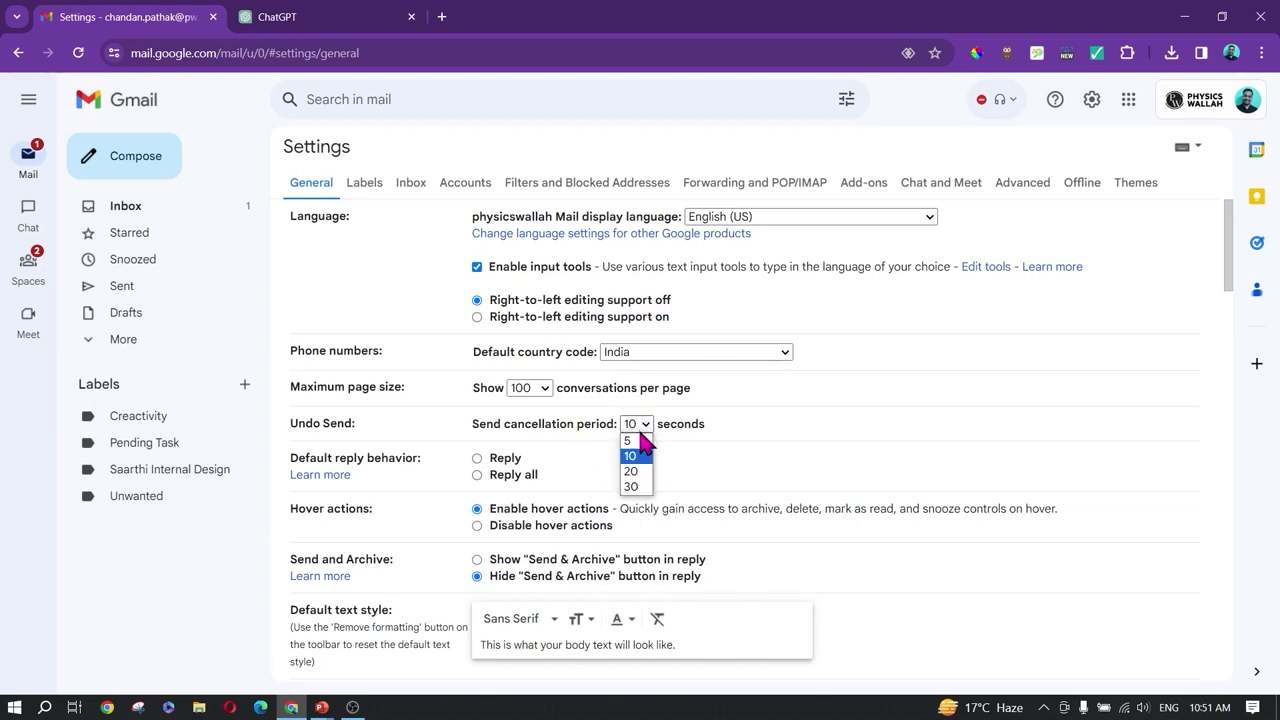
click(634, 472)
scroll(613, 485, down, 4)
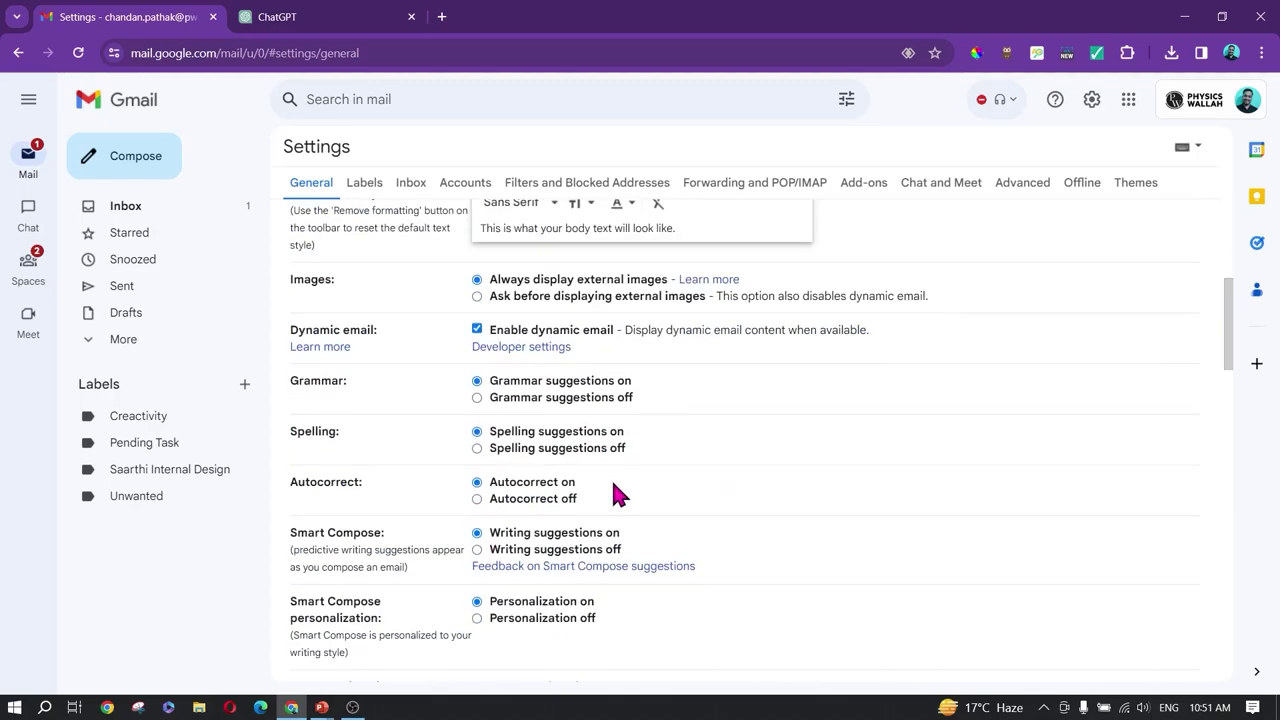
scroll(611, 478, down, 15)
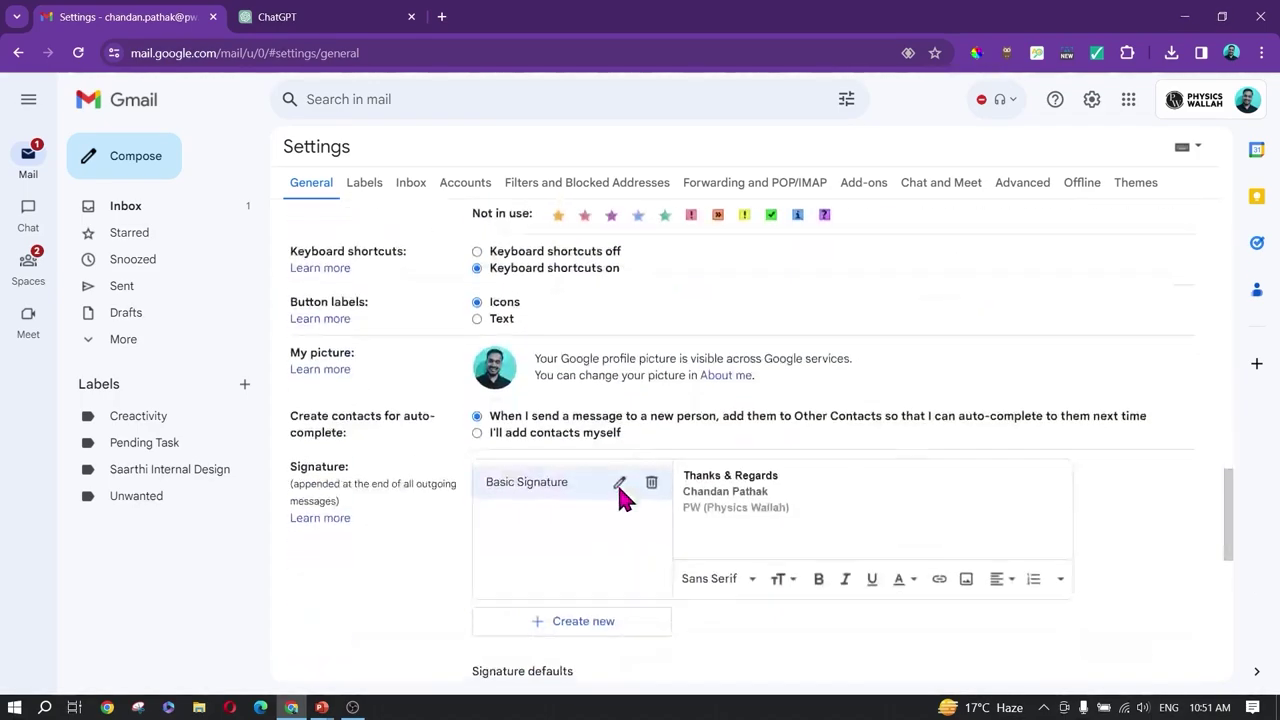
scroll(810, 556, down, 2)
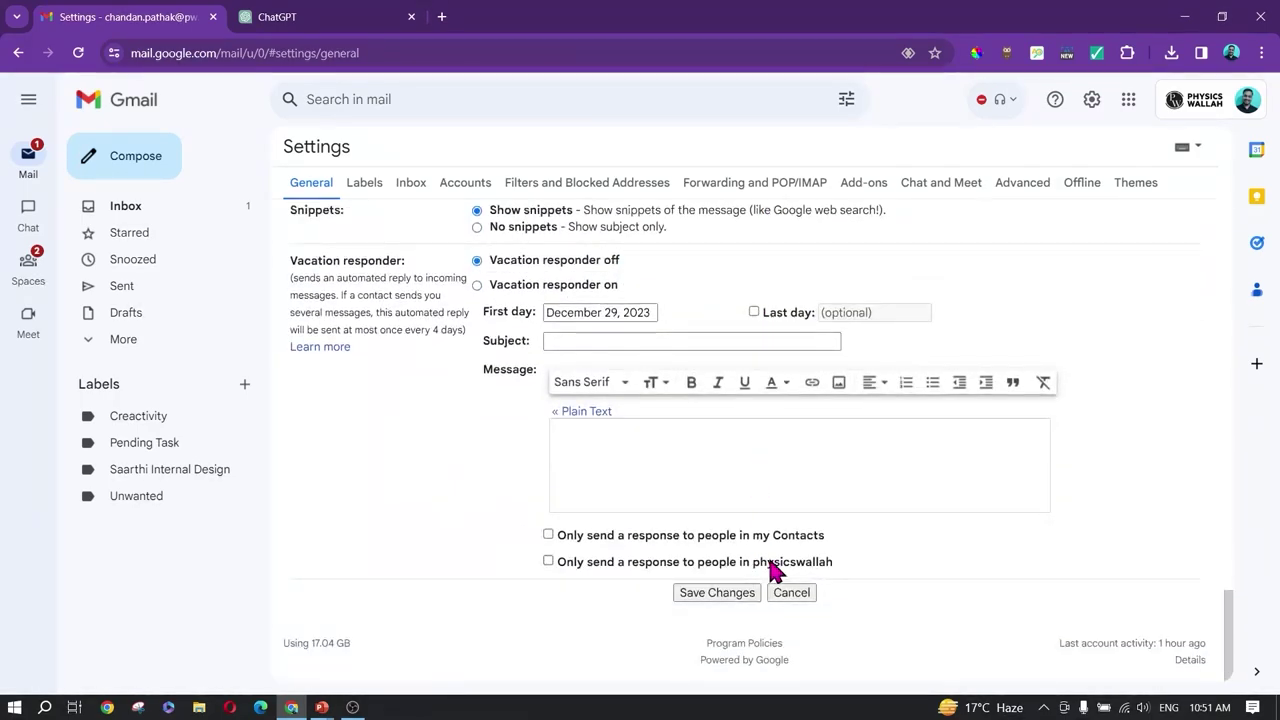
click(729, 594)
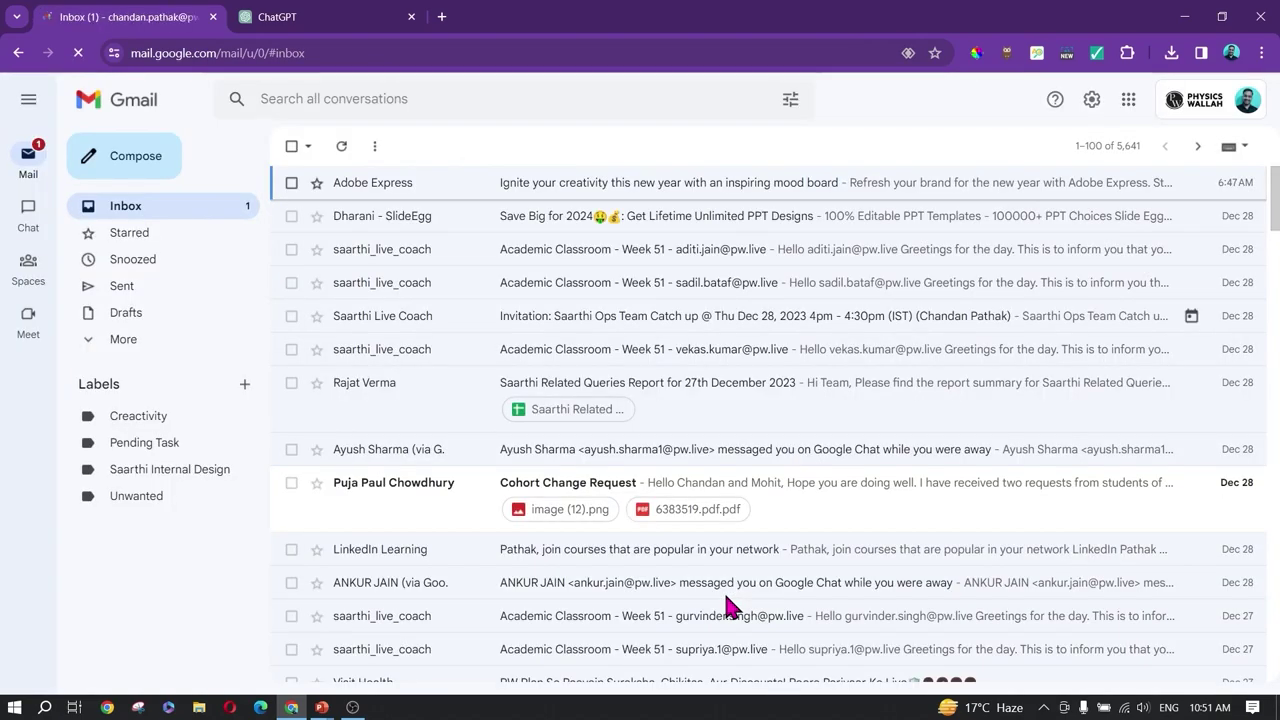
Step: Reopen the full settings, set the Undo Send cancellation period to 30 seconds, and save the changes
click(1091, 104)
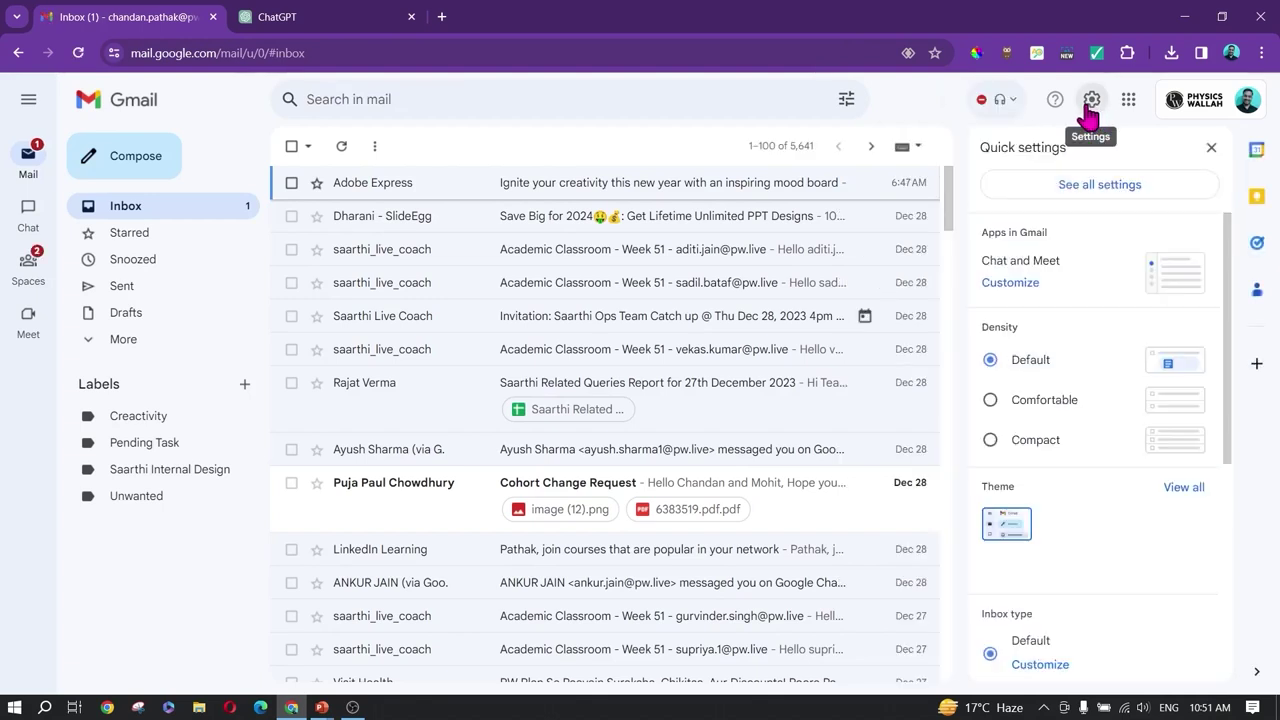
click(1116, 190)
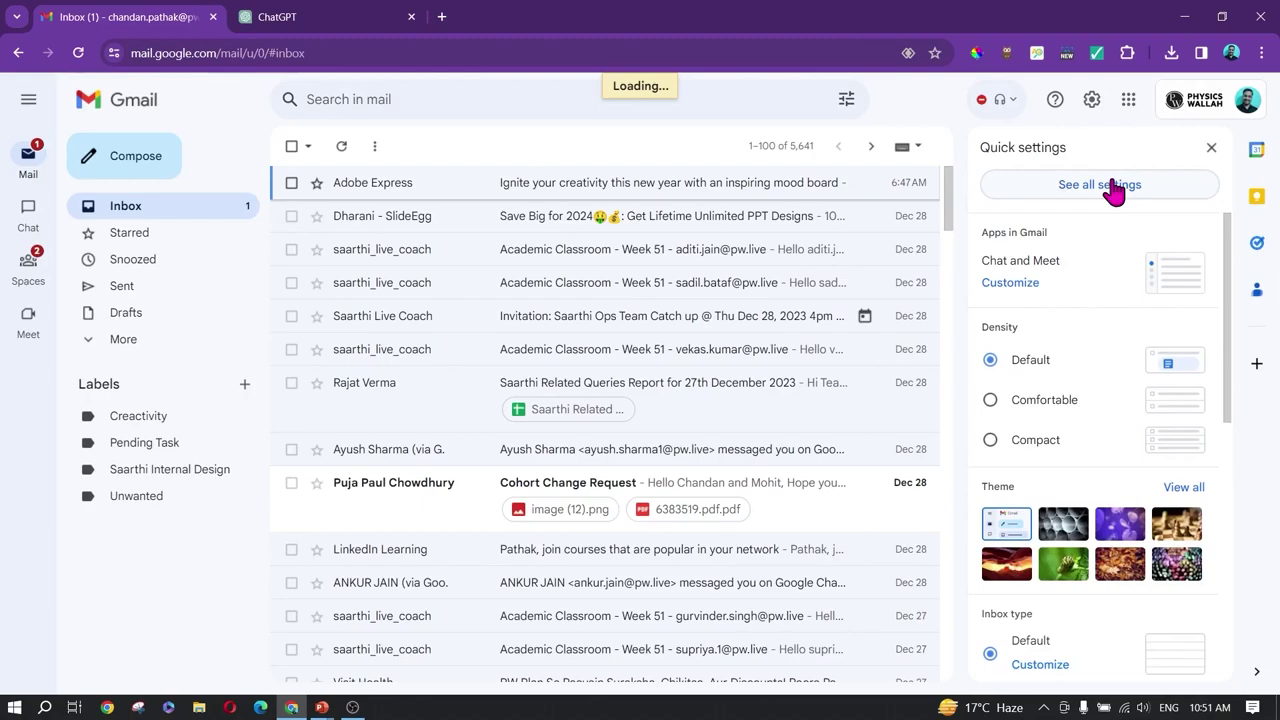
scroll(590, 465, down, 15)
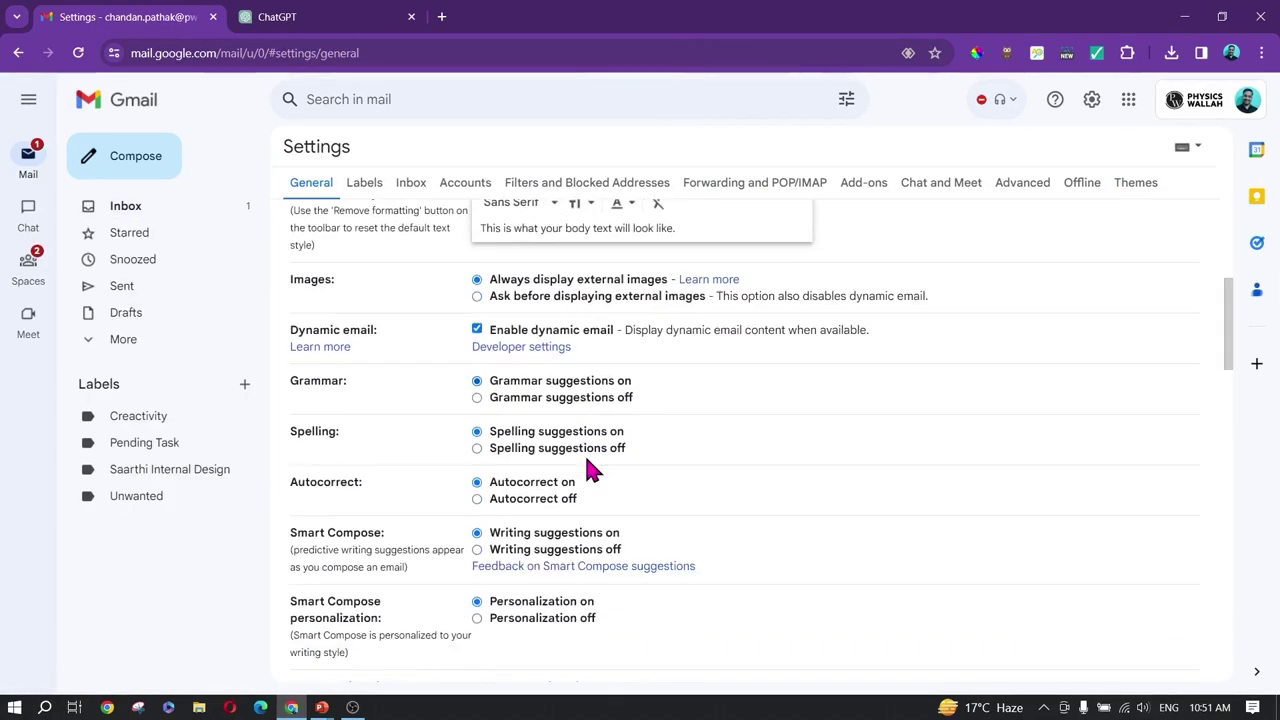
scroll(590, 468, down, 5)
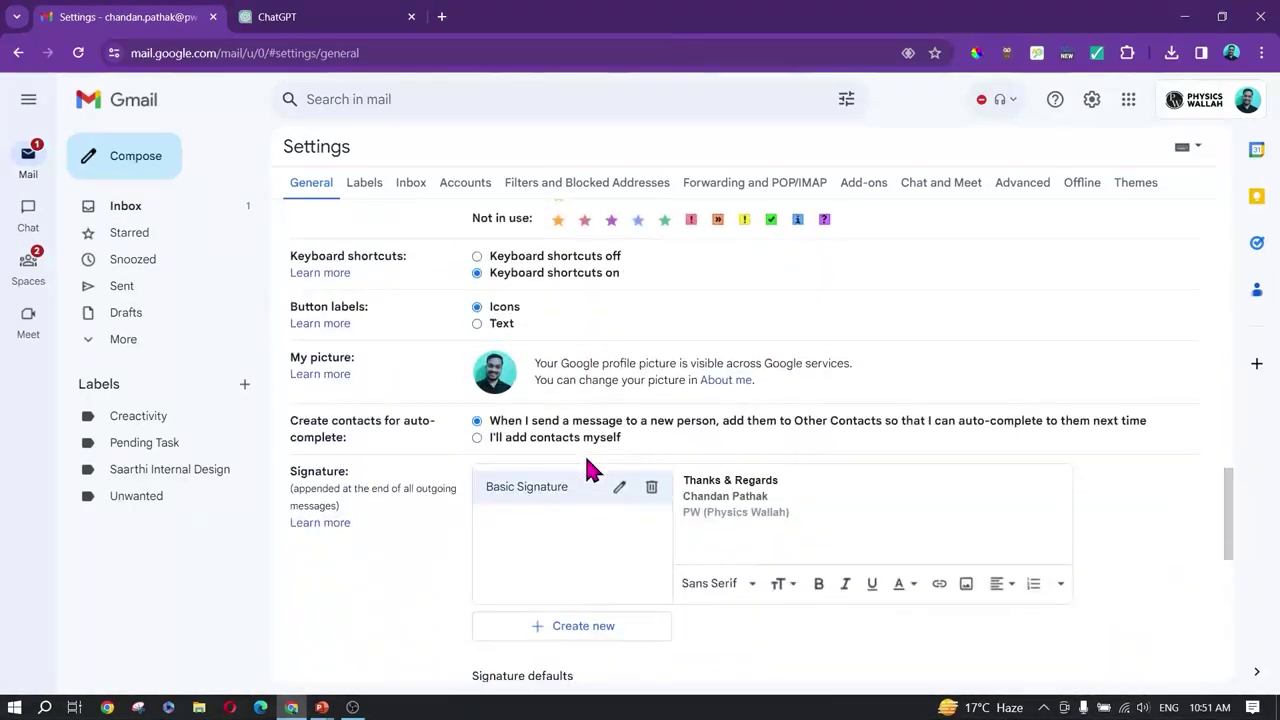
scroll(590, 468, up, 15)
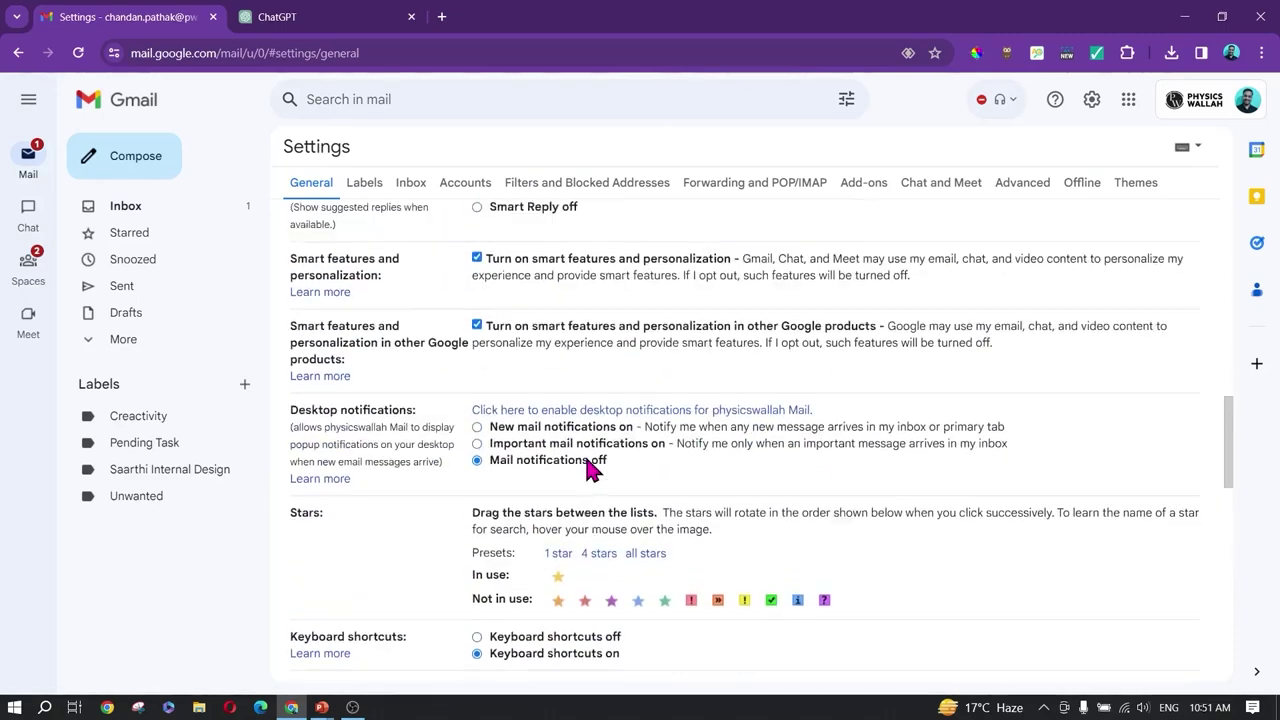
scroll(590, 466, up, 5)
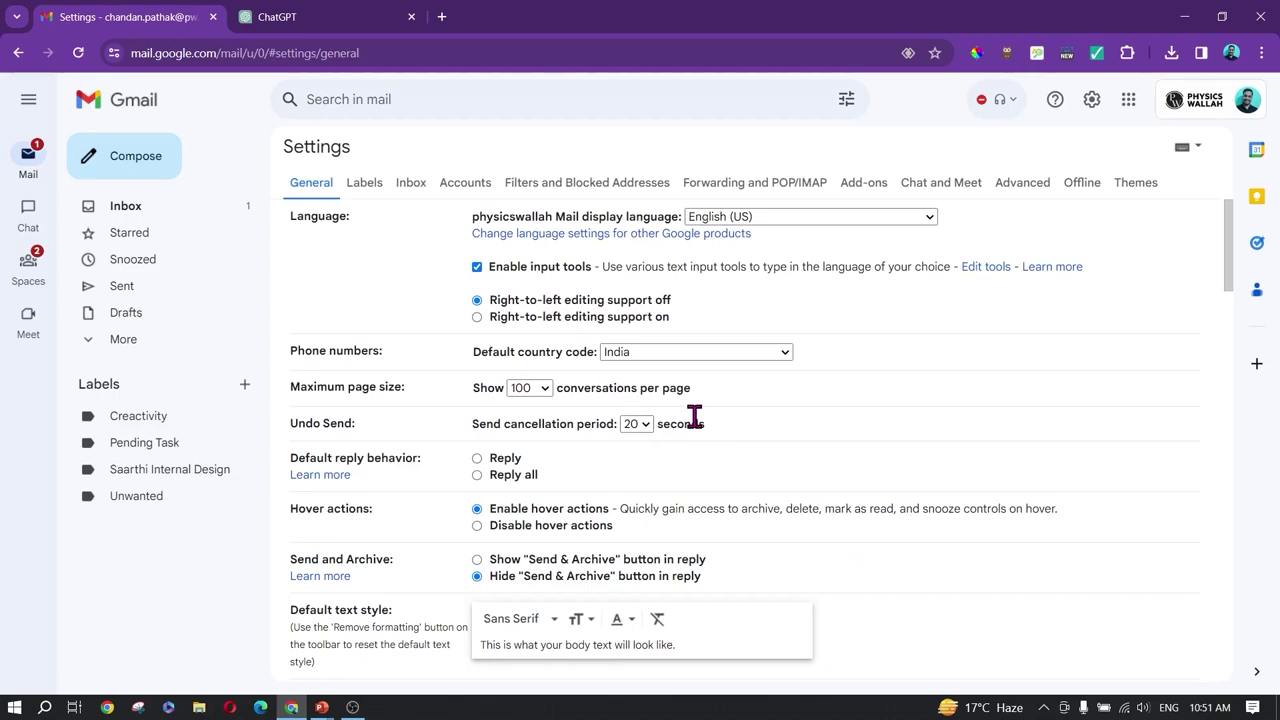
click(637, 424)
click(622, 483)
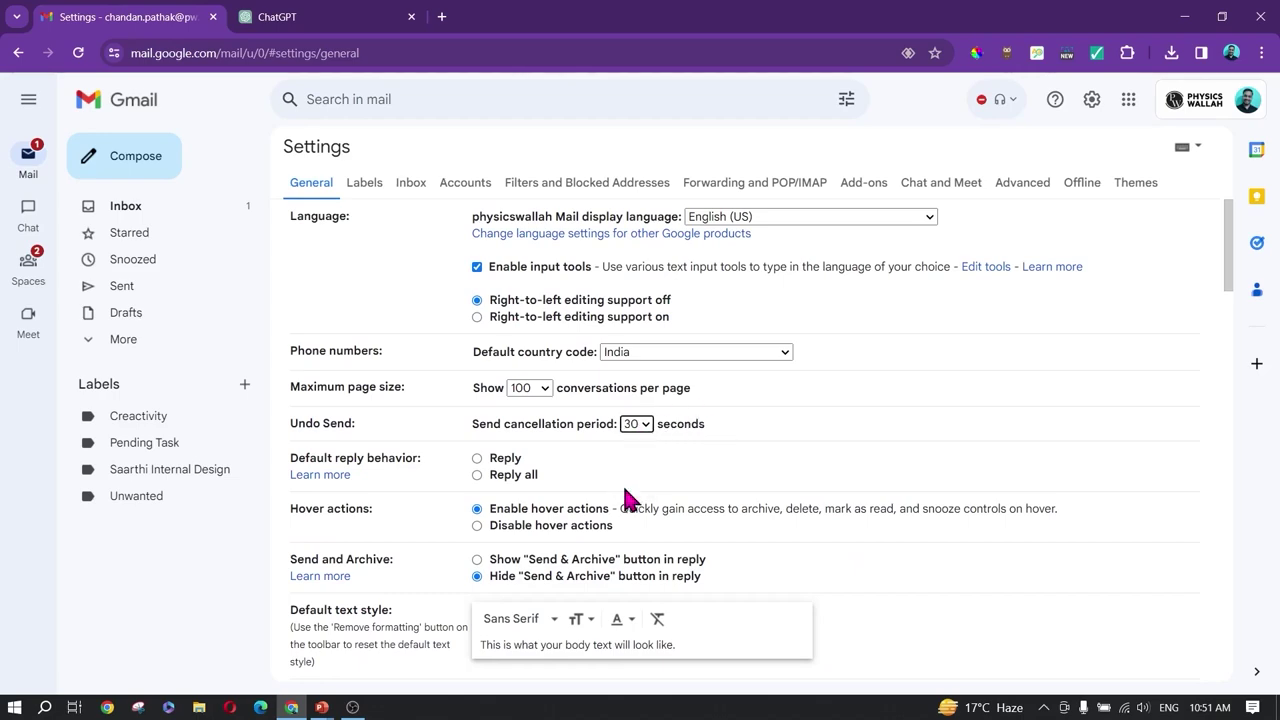
scroll(575, 493, down, 5)
scroll(575, 493, down, 15)
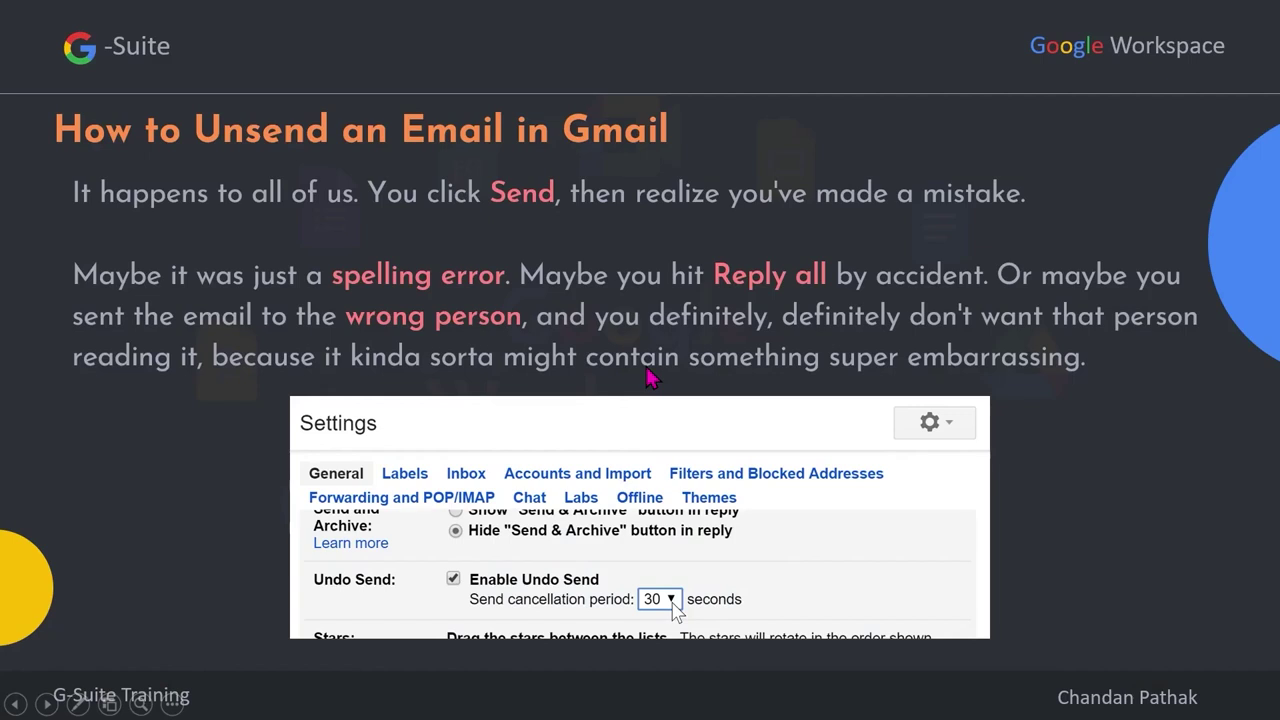
Step: Advance the training slideshow past the "How to Unsend an Email in Gmail" slide
key(Right)
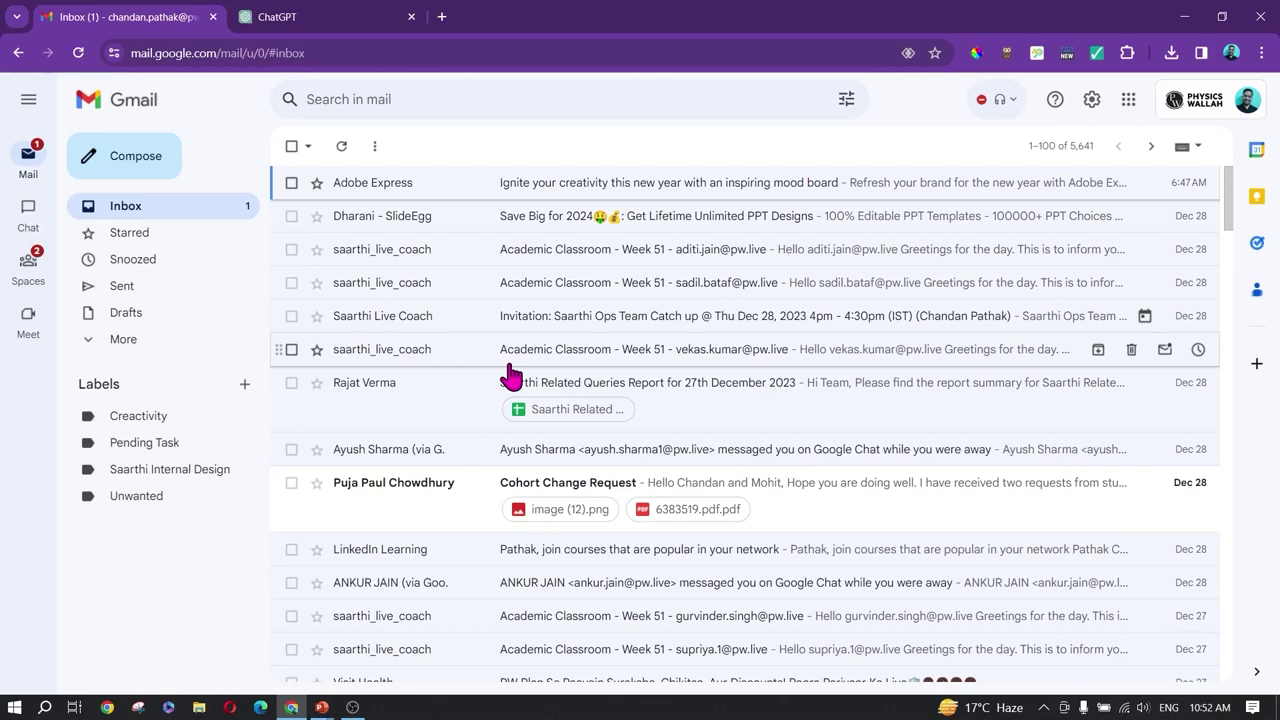
Step: Mark the five consecutive emails from the first "Academic Classroom" message through "Saarthi Related Queries Report" as unread, and clear the selection
click(291, 249)
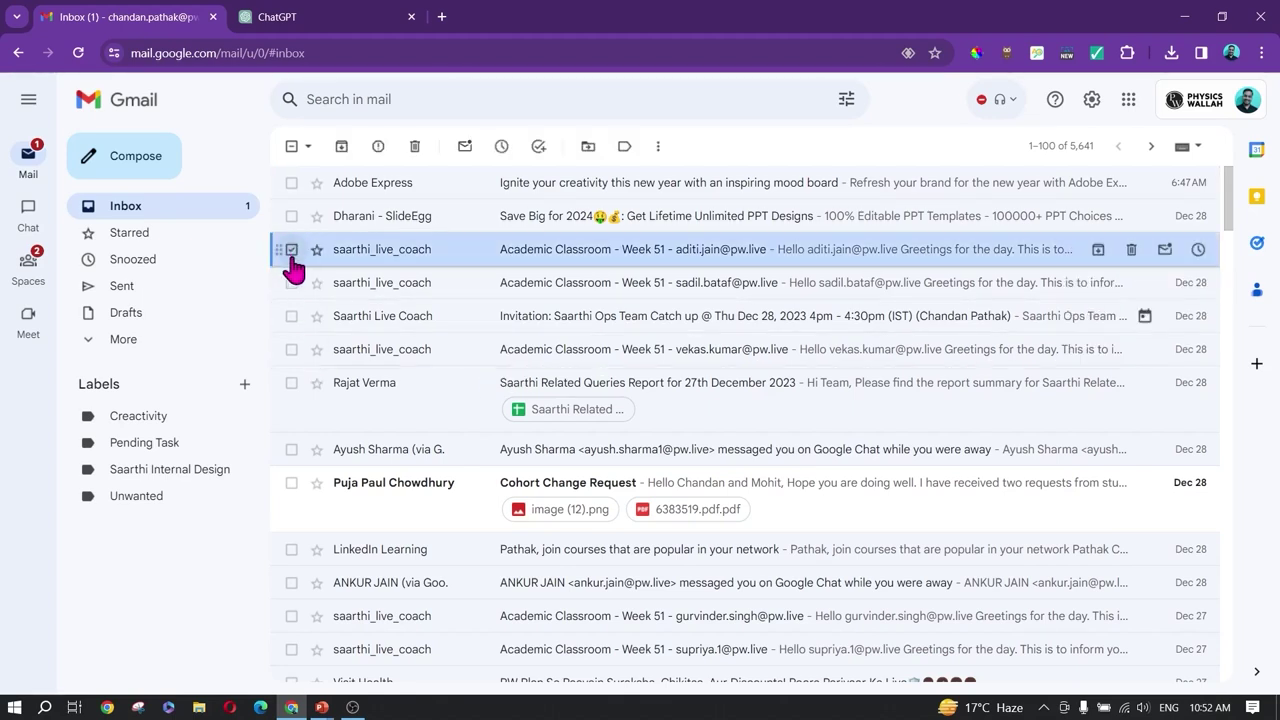
click(291, 282)
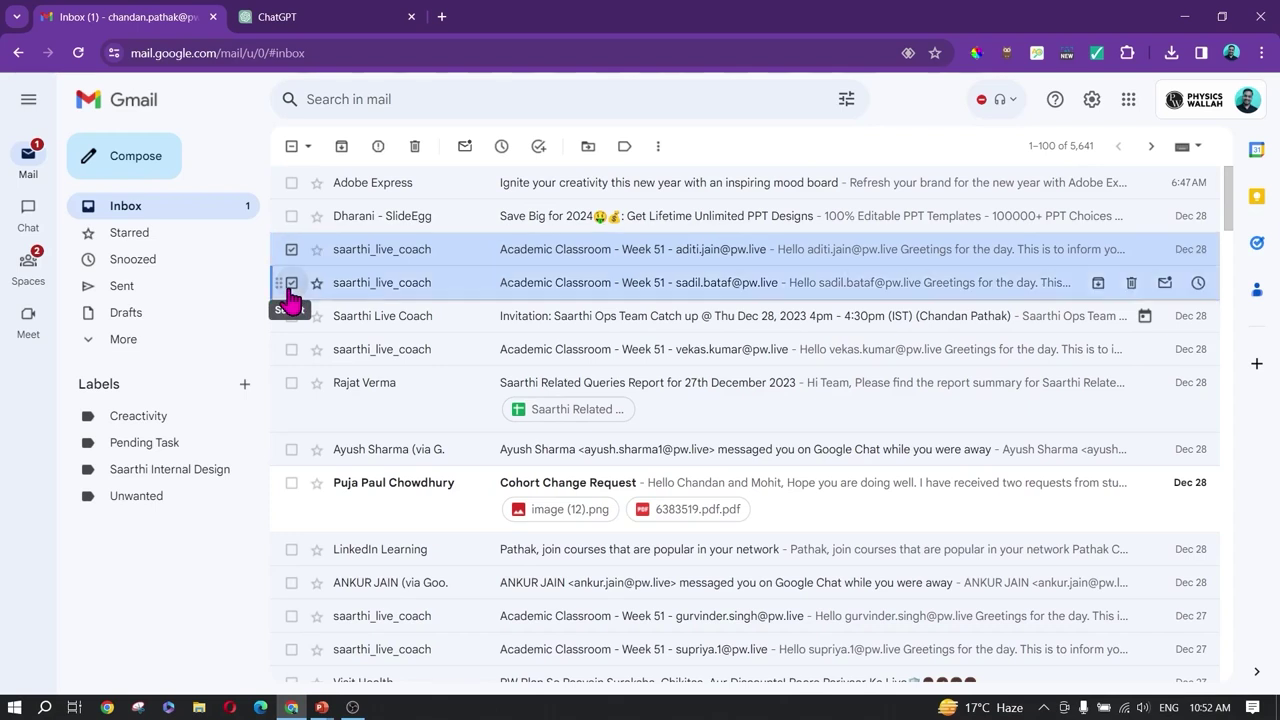
click(291, 316)
click(291, 349)
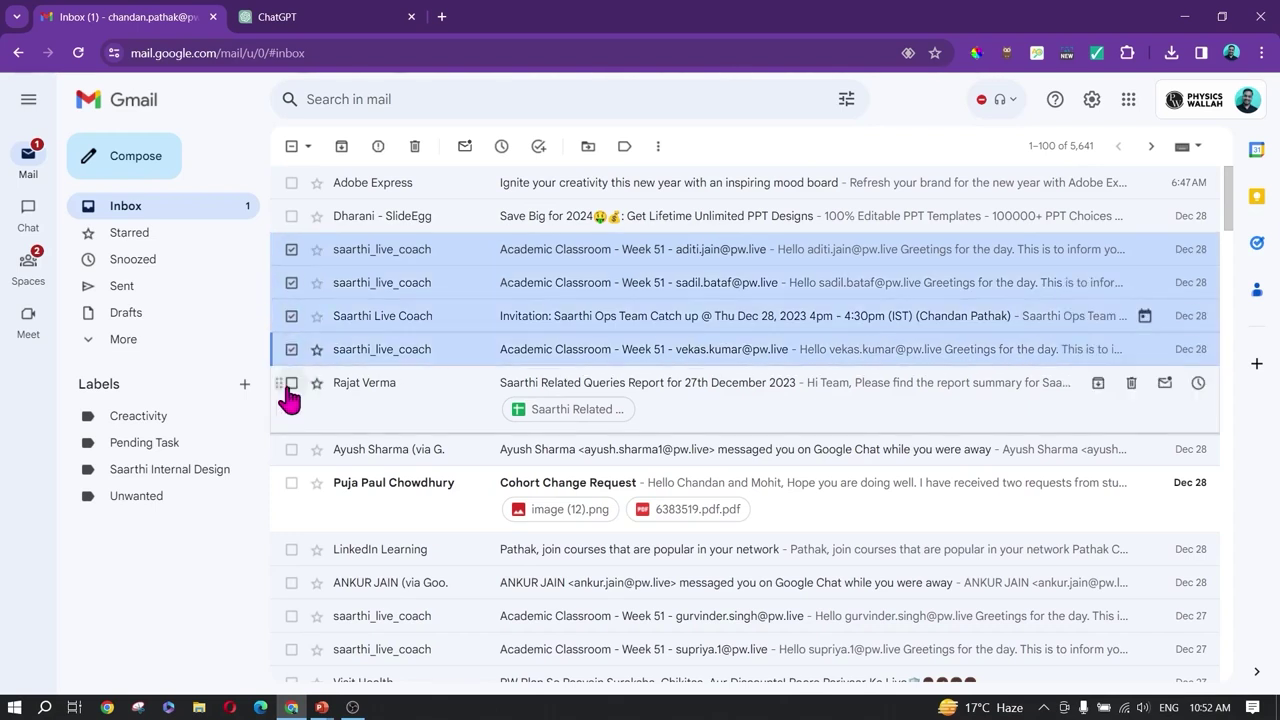
click(291, 382)
click(464, 146)
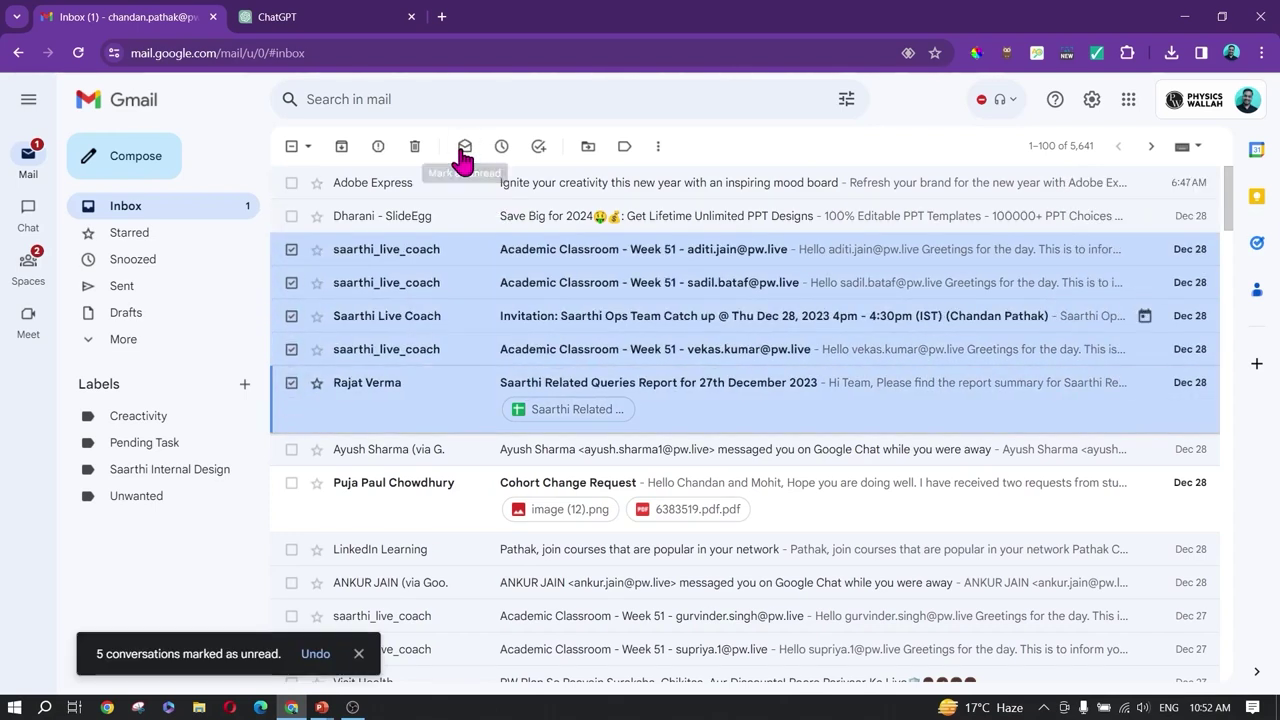
click(291, 146)
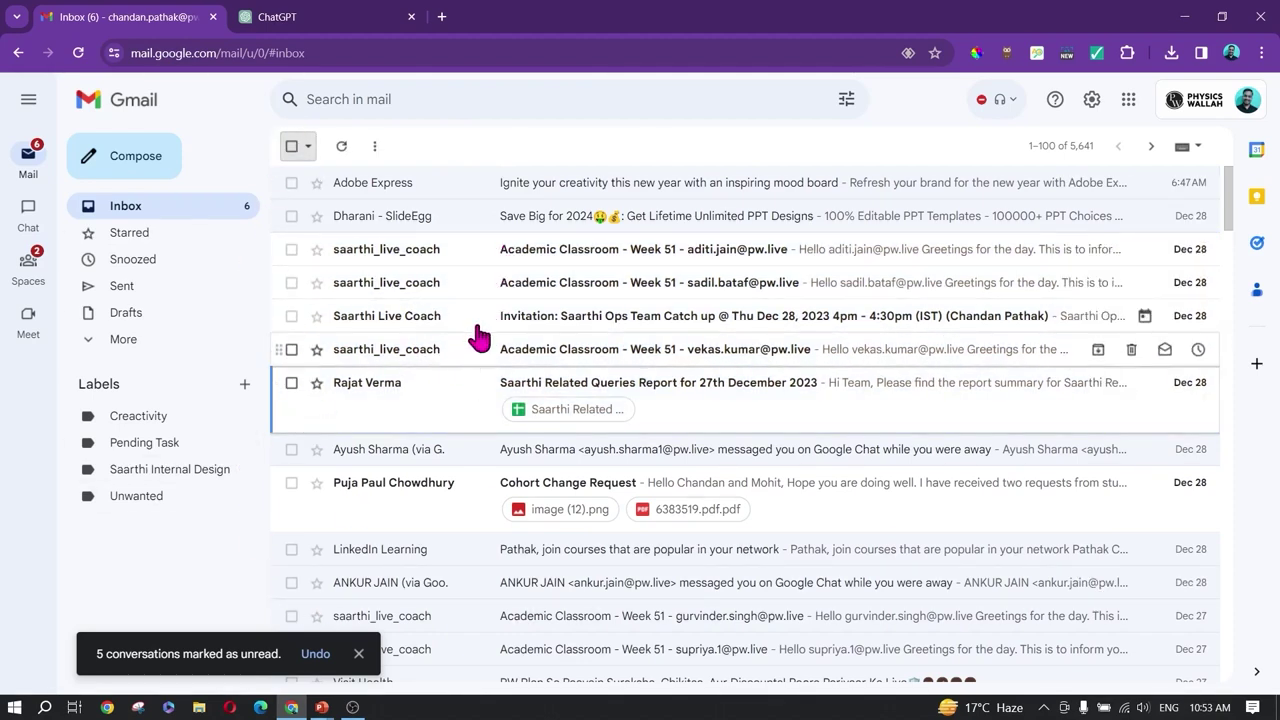
Step: Select the same five unread emails again, mark them as read, and clear the selection
click(291, 249)
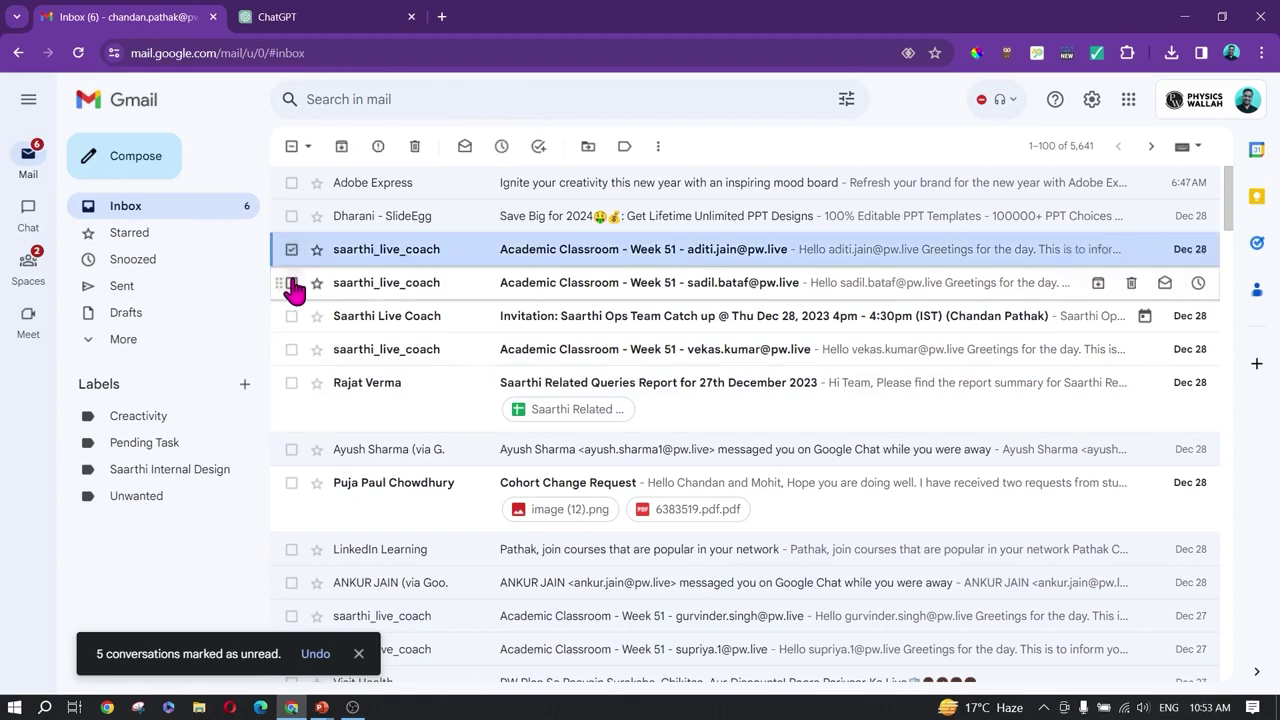
click(291, 282)
click(291, 316)
click(291, 349)
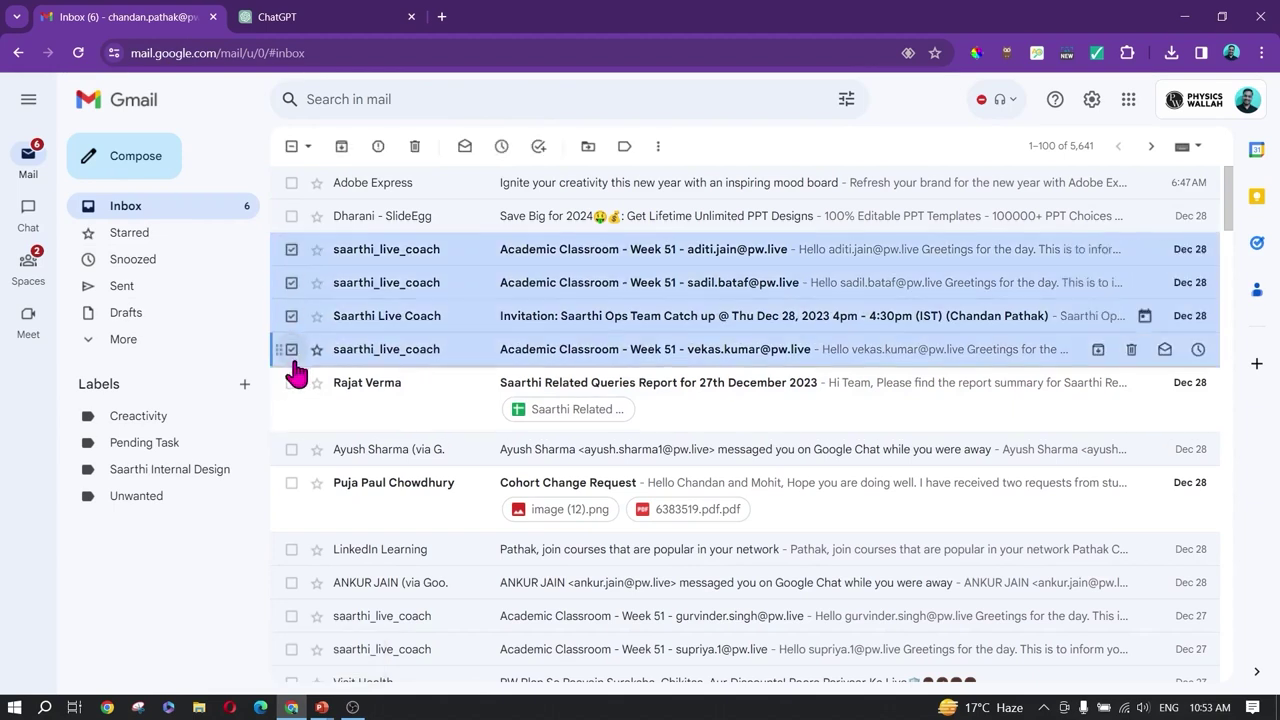
click(291, 384)
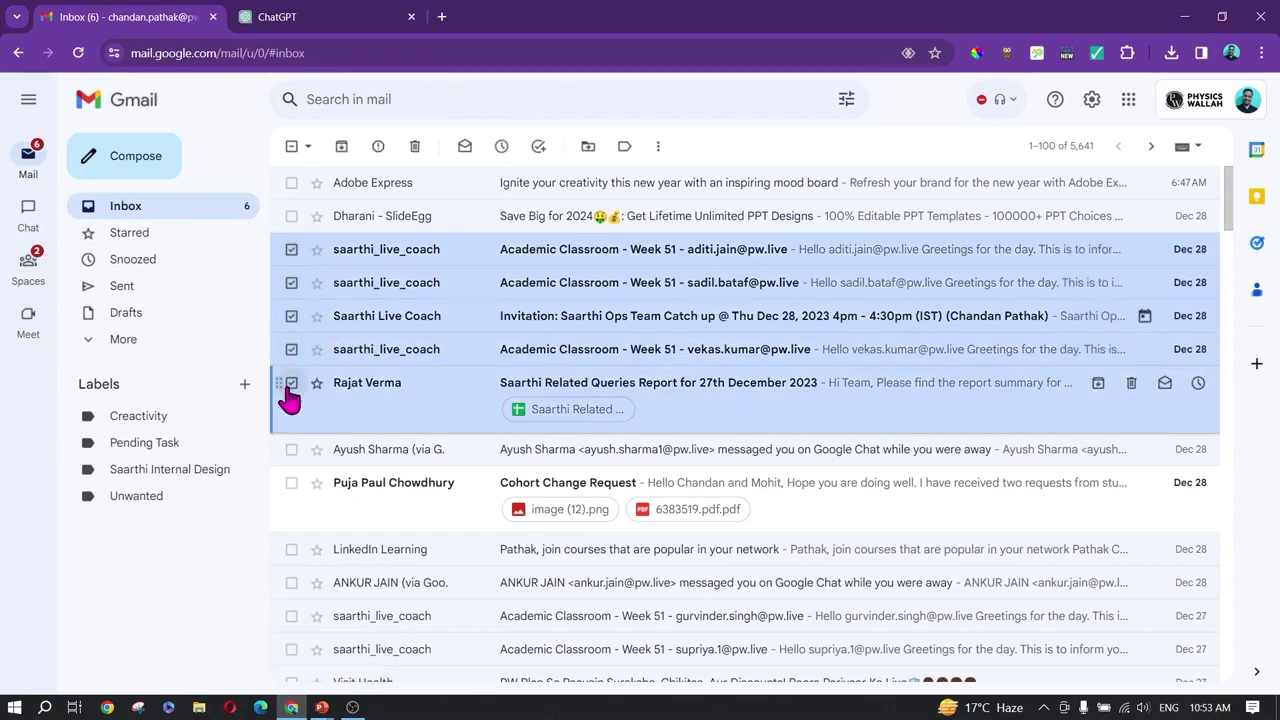
click(465, 148)
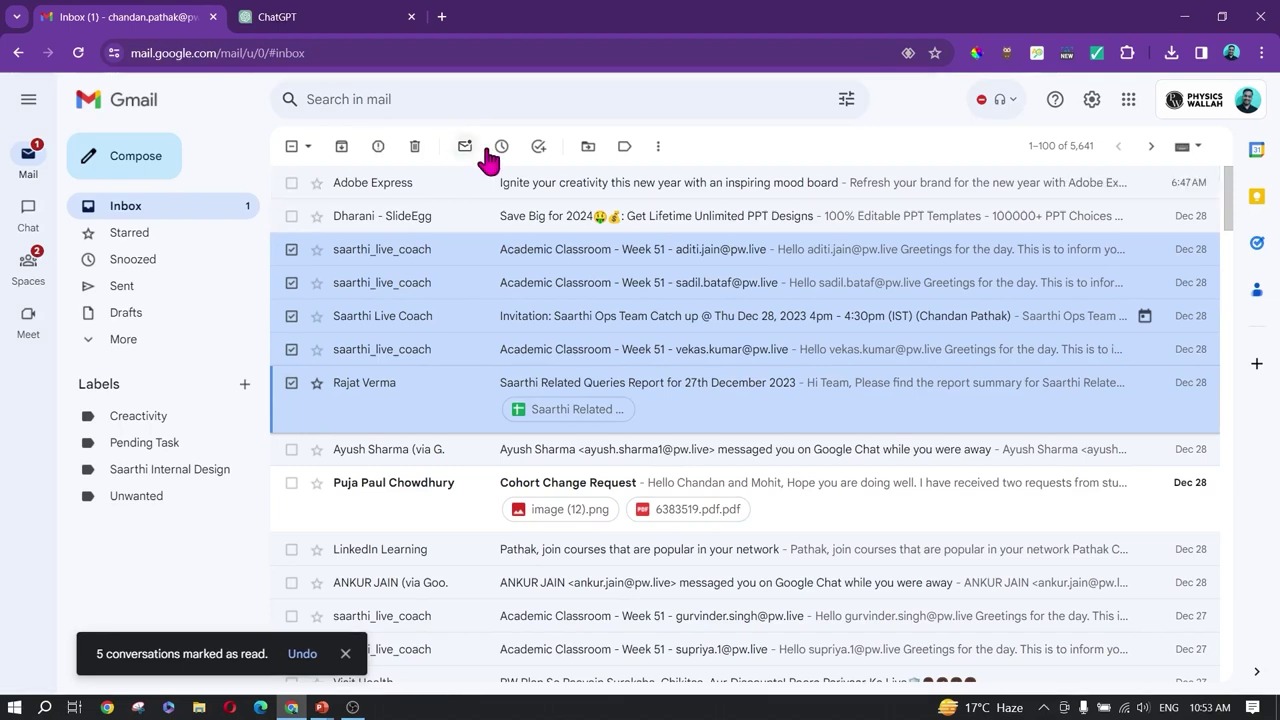
click(292, 147)
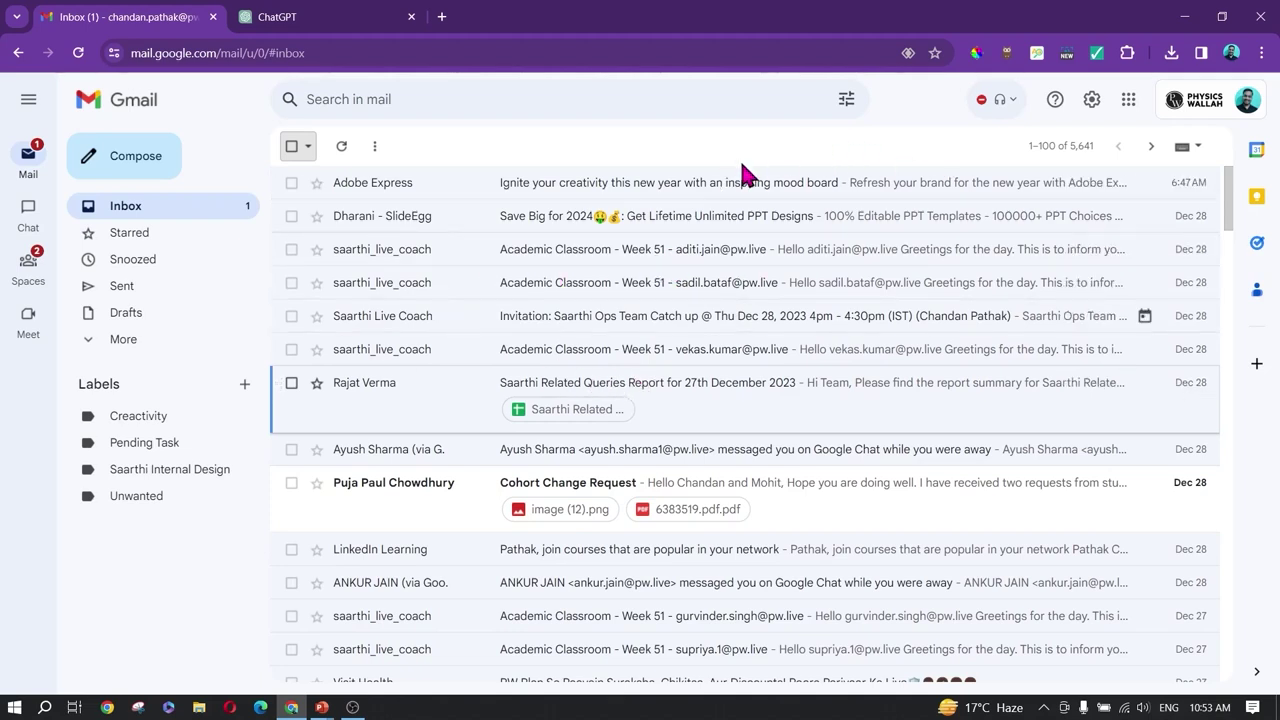
Step: Select all conversations on the inbox page and look through the list and the additional bulk actions available for them
click(291, 147)
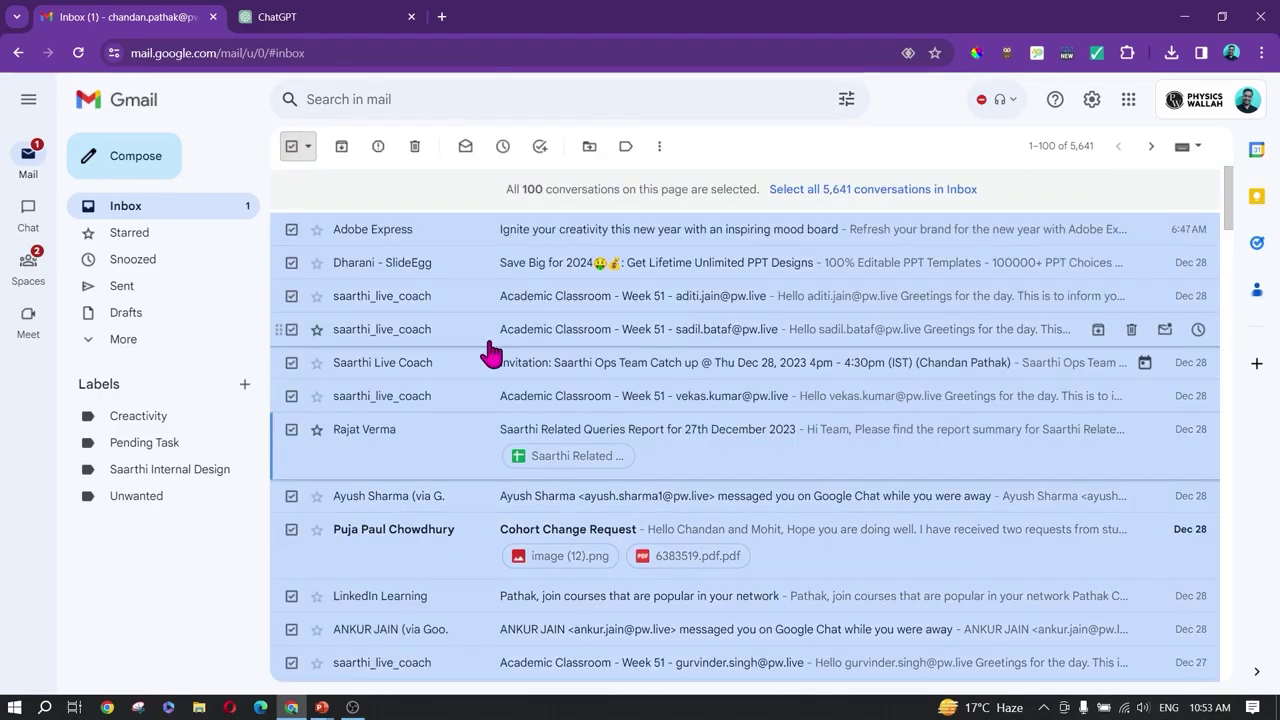
scroll(374, 440, down, 10)
scroll(370, 470, down, 12)
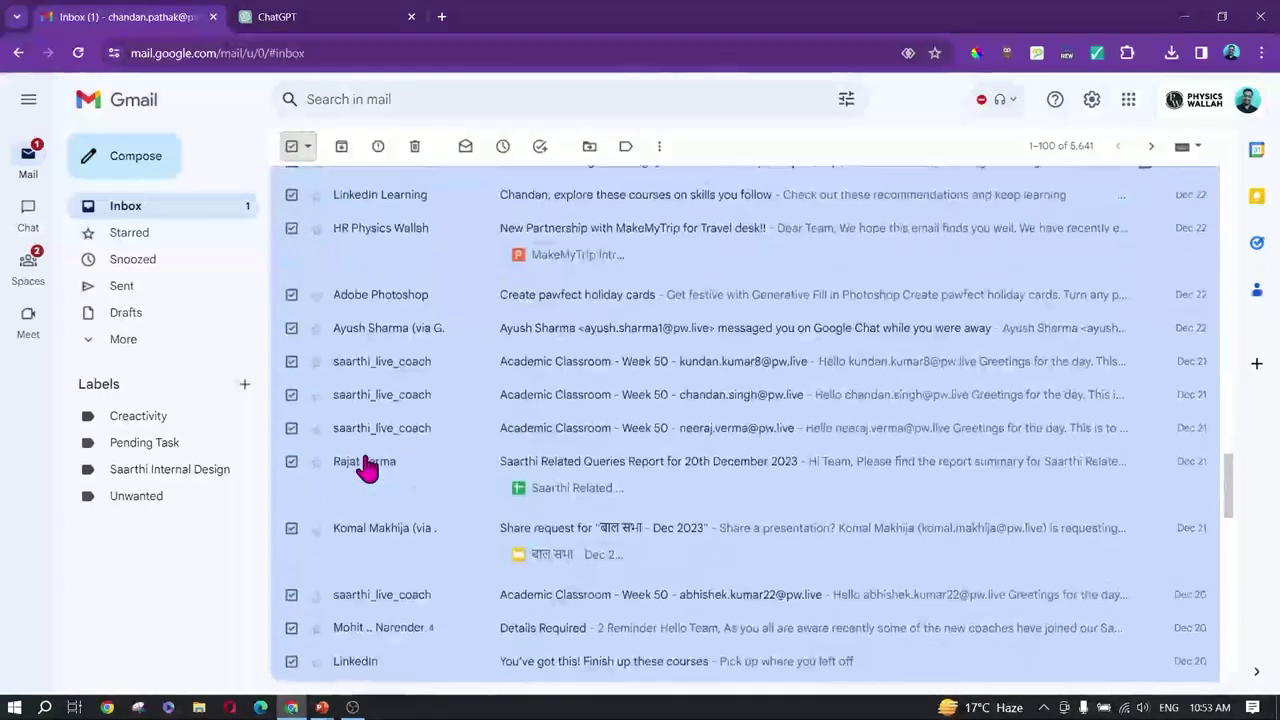
scroll(463, 463, up, 10)
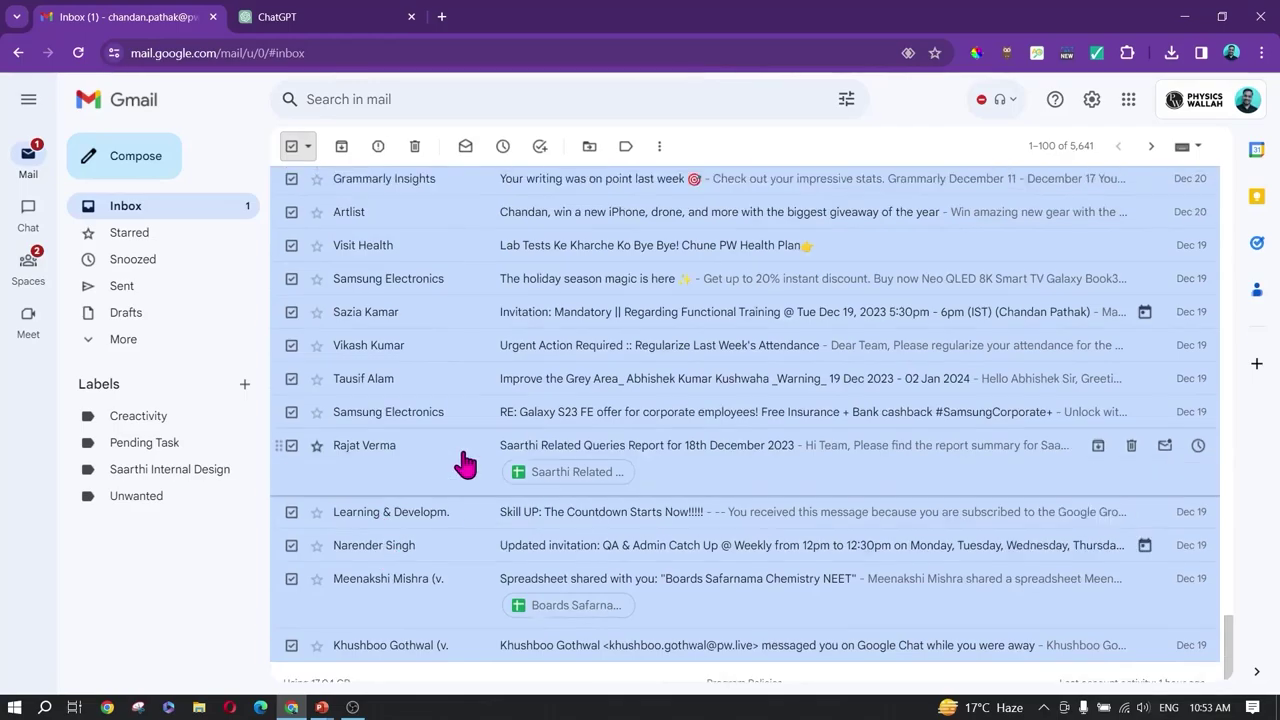
scroll(460, 460, up, 5)
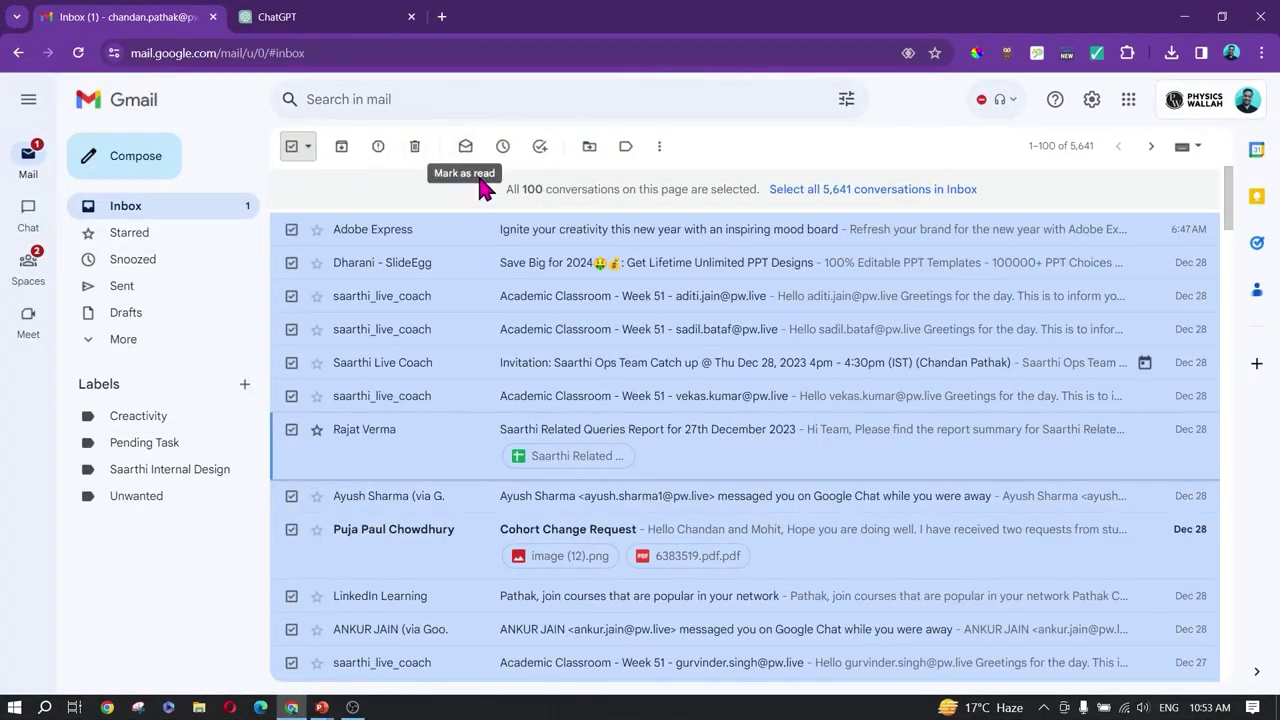
click(659, 150)
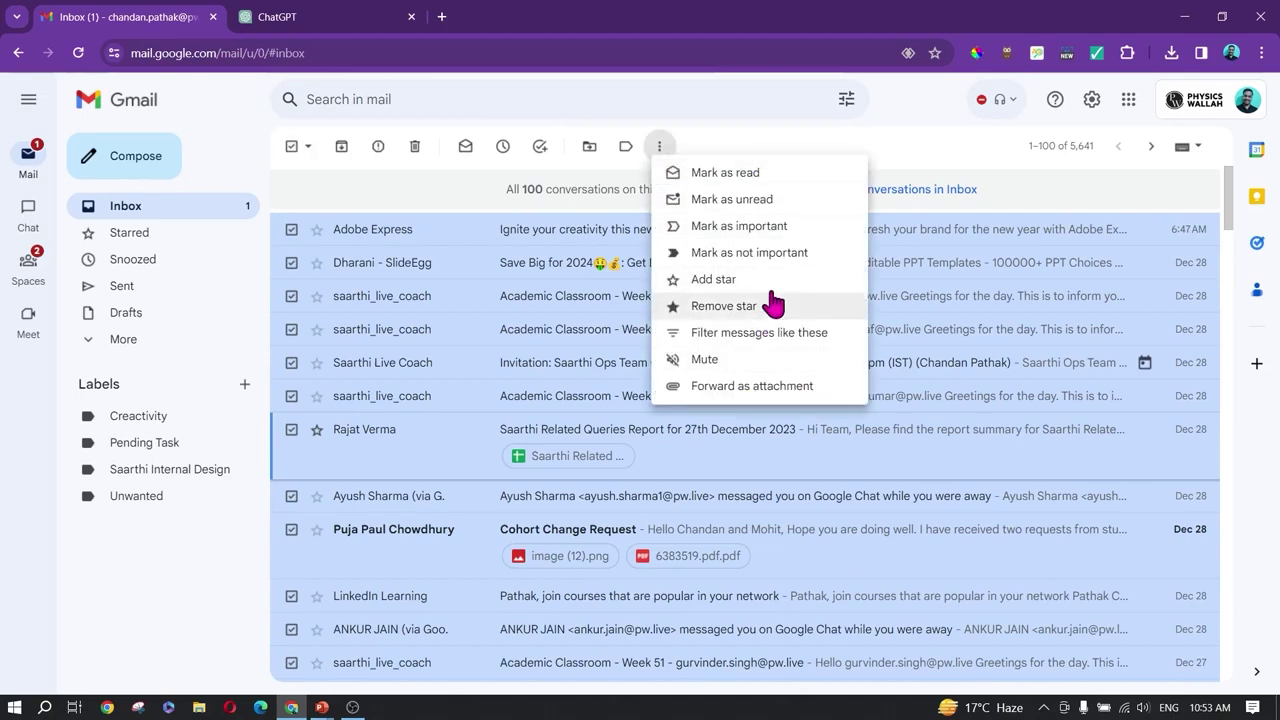
click(894, 142)
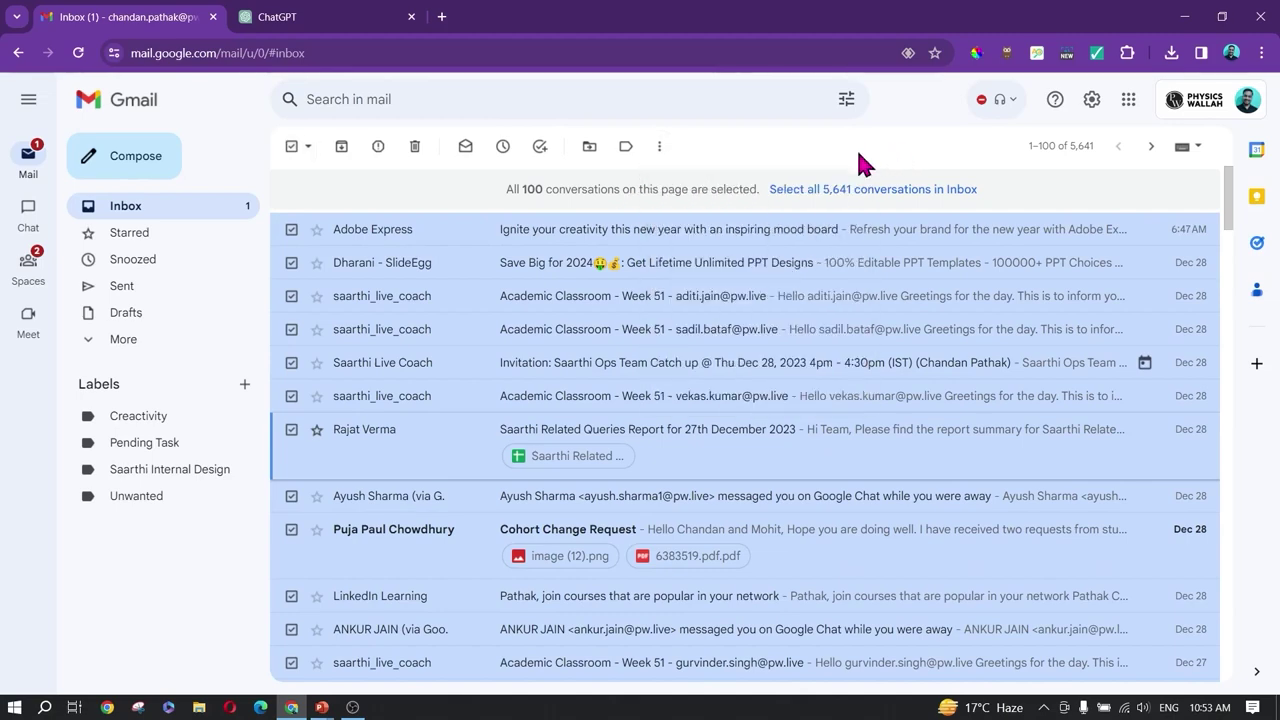
Step: Clear the selection of all inbox conversations and advance the training slideshow past the "Time-saving email tips" slide
click(291, 146)
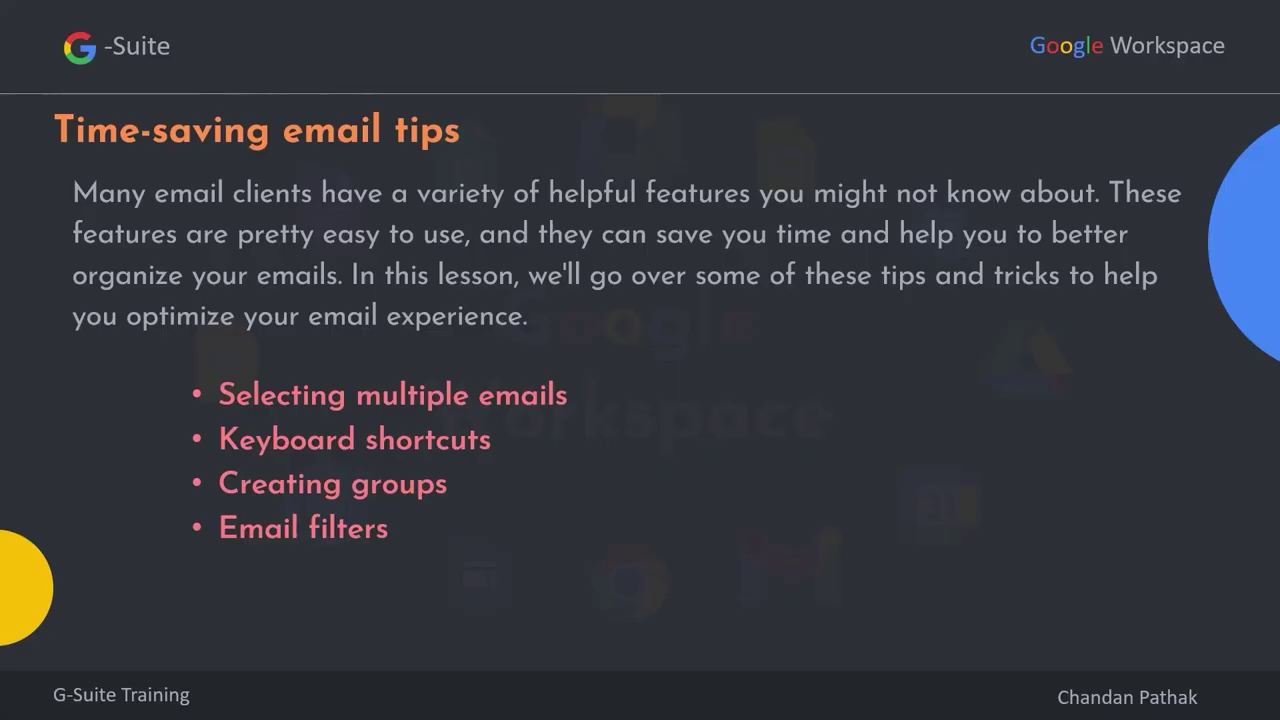
key(Right)
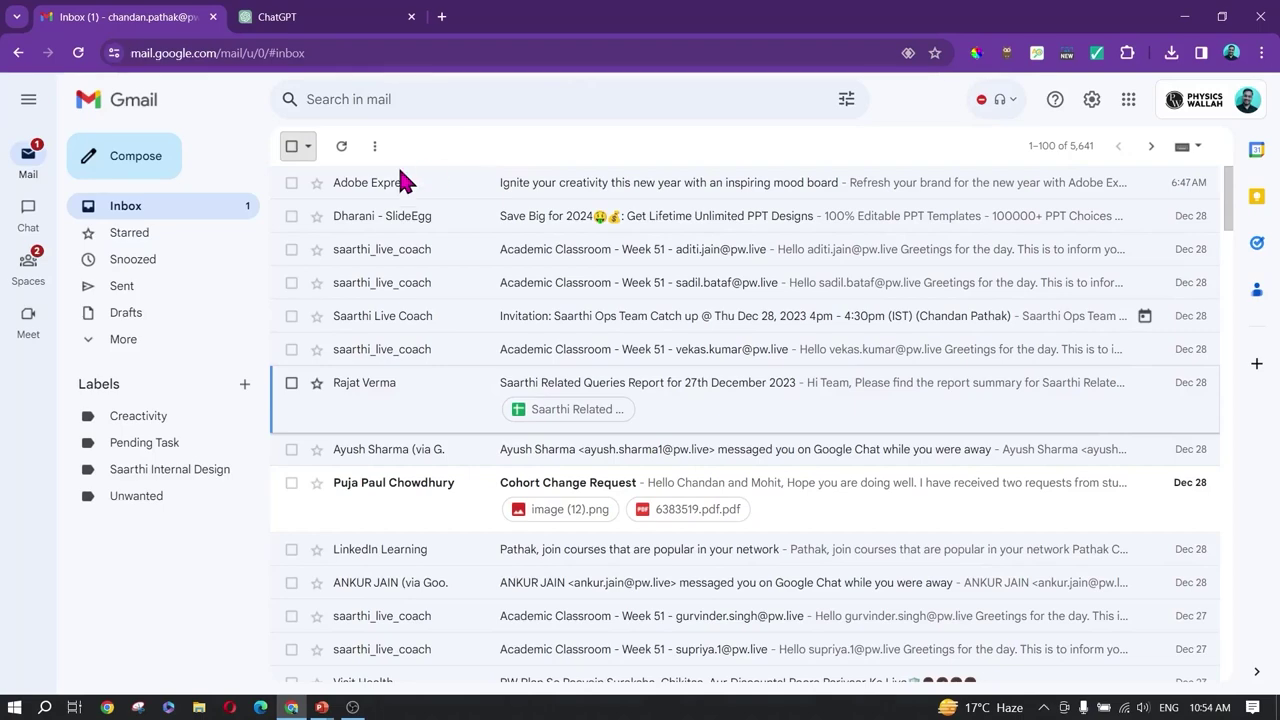
Step: Open the Spaces section and reload the page to clear the accidental text highlighting
click(26, 268)
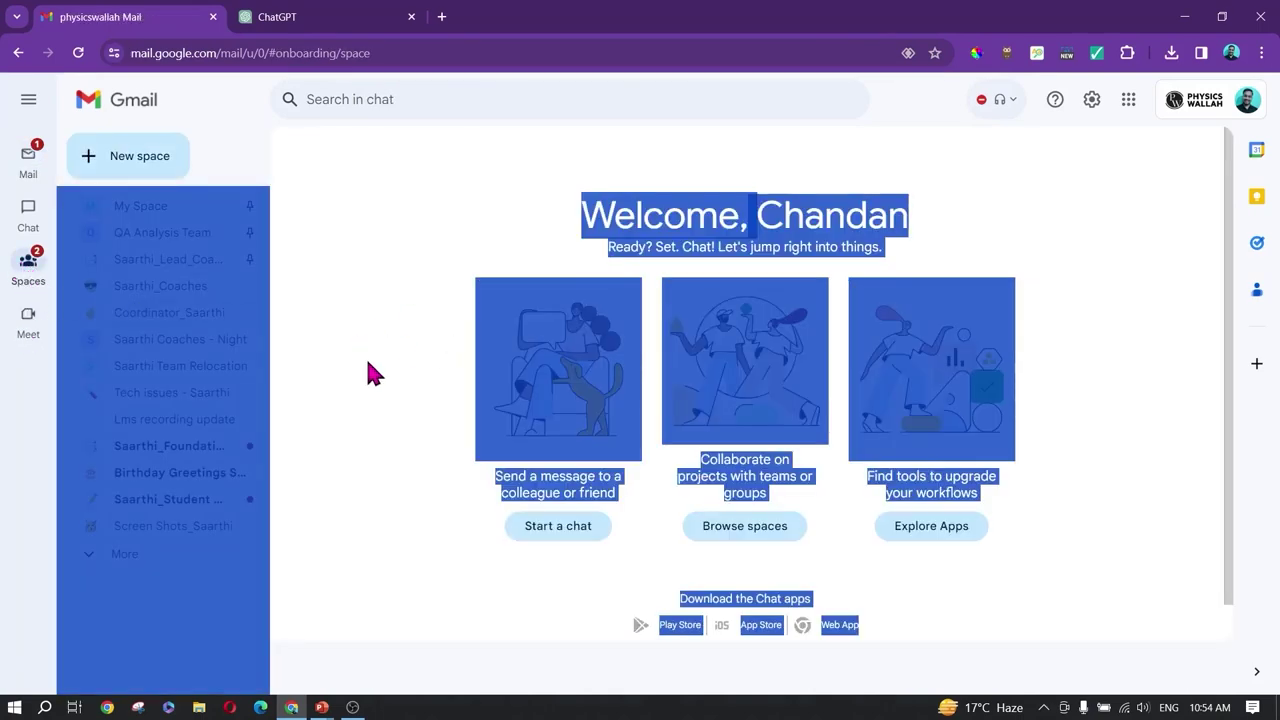
click(28, 158)
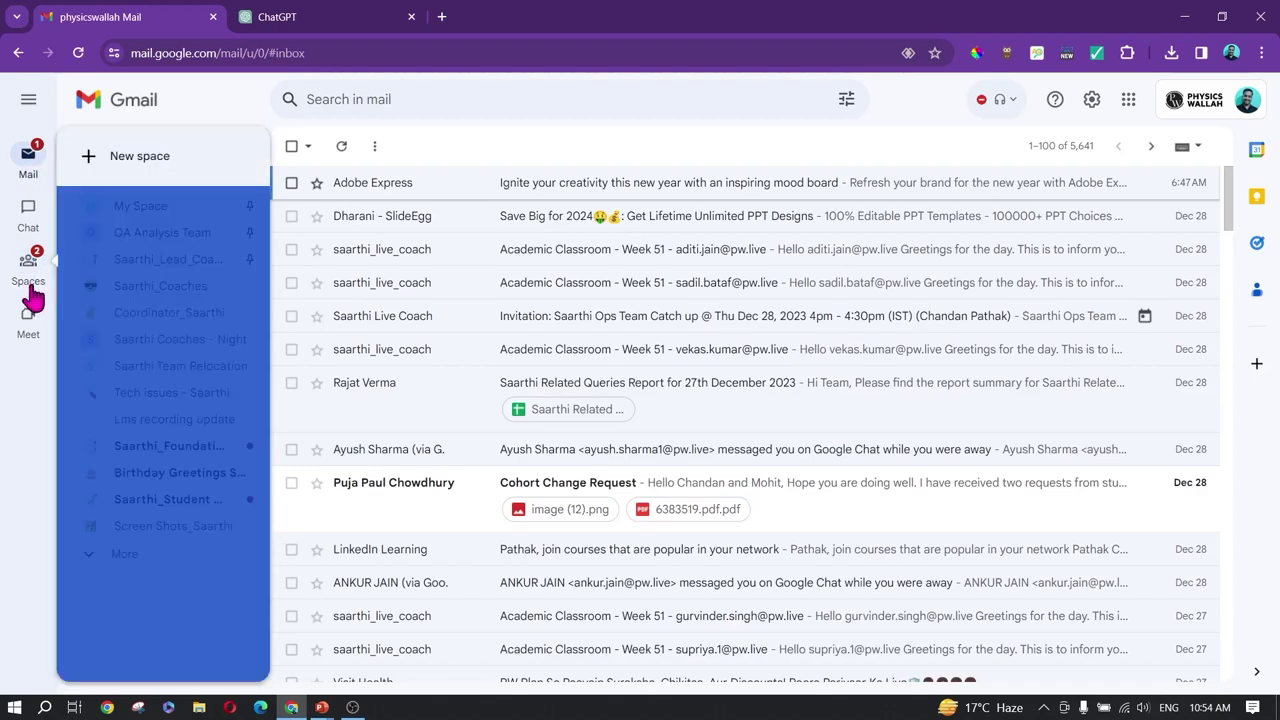
click(30, 260)
click(78, 52)
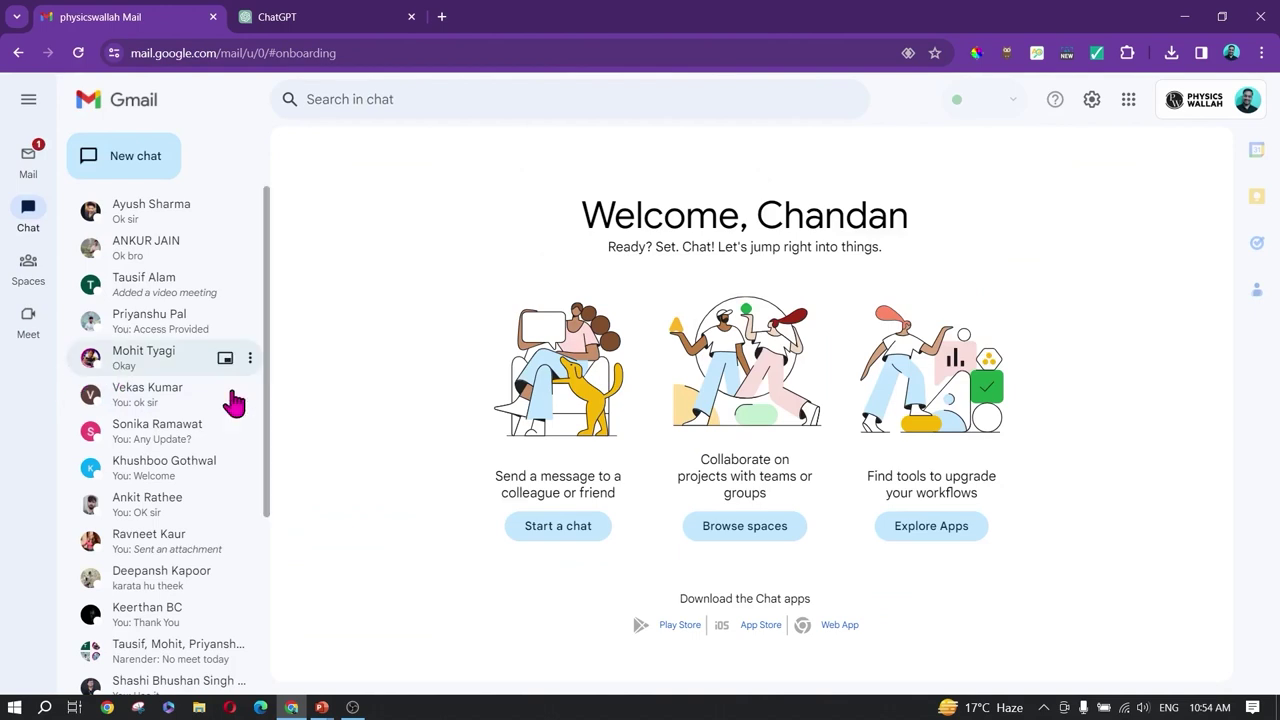
click(26, 268)
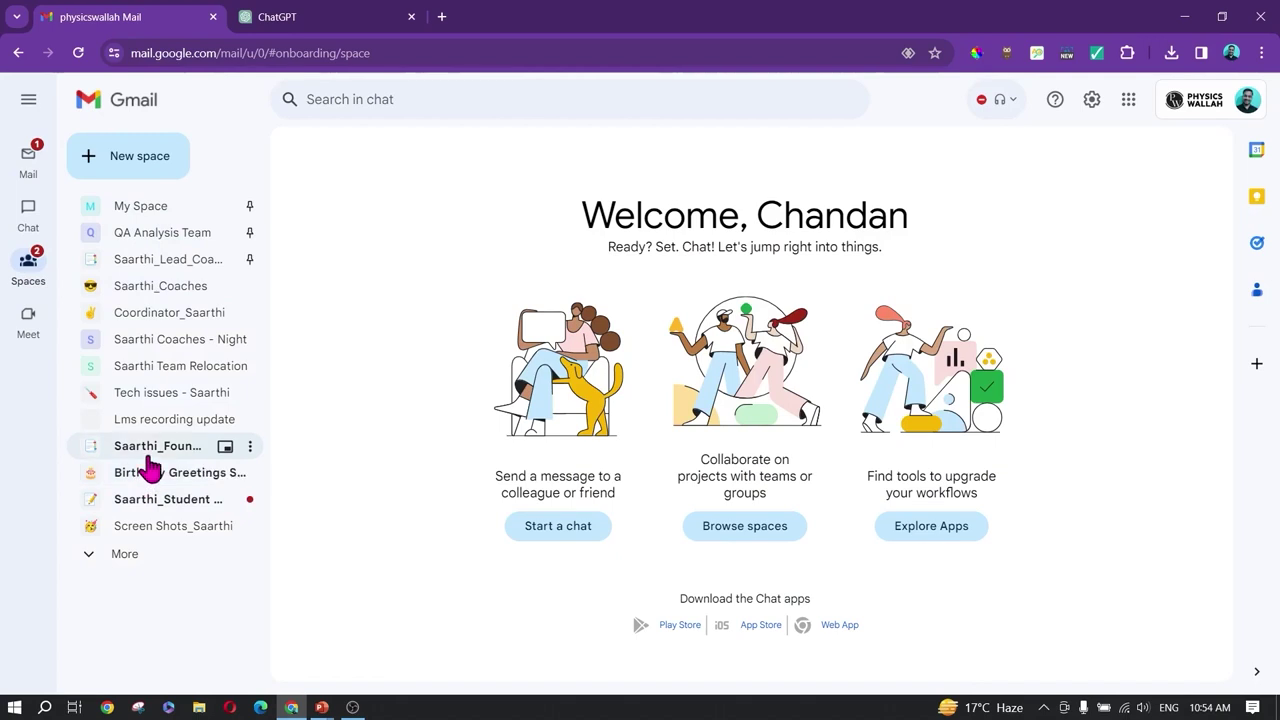
Step: Start creating a space, examine its name, description and member fields, and dismiss the dialog without creating it
click(146, 168)
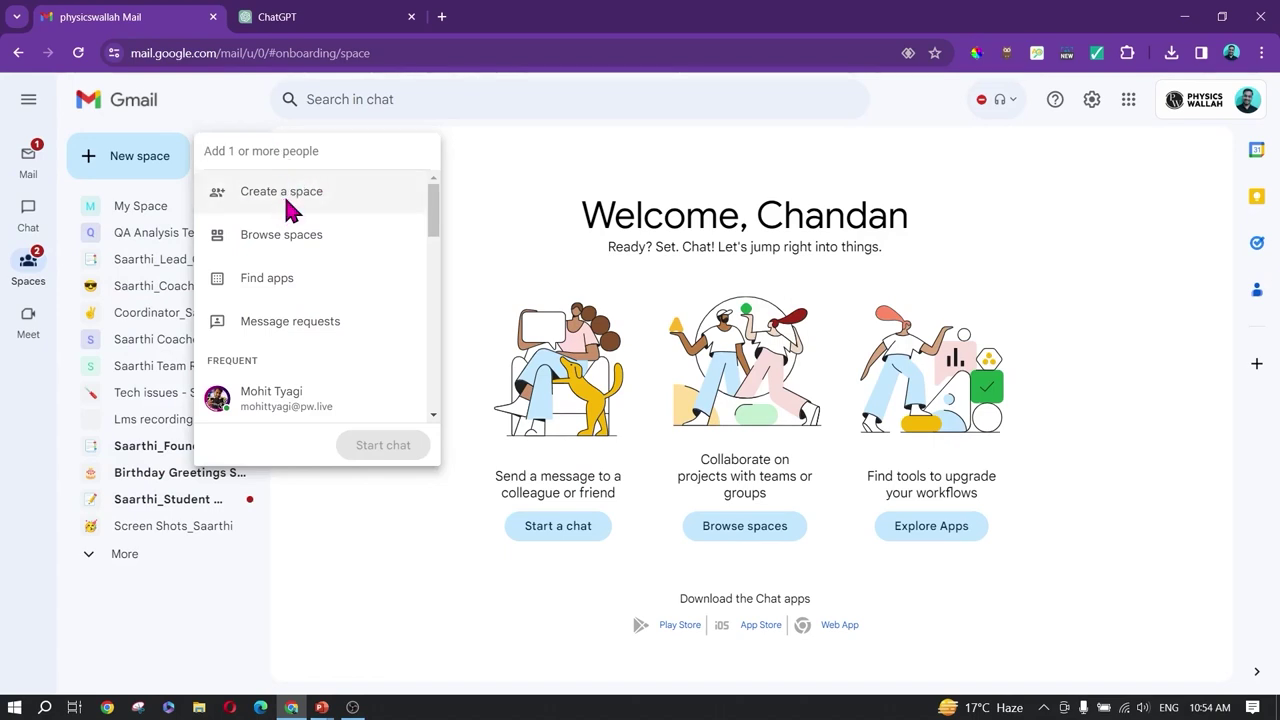
click(284, 194)
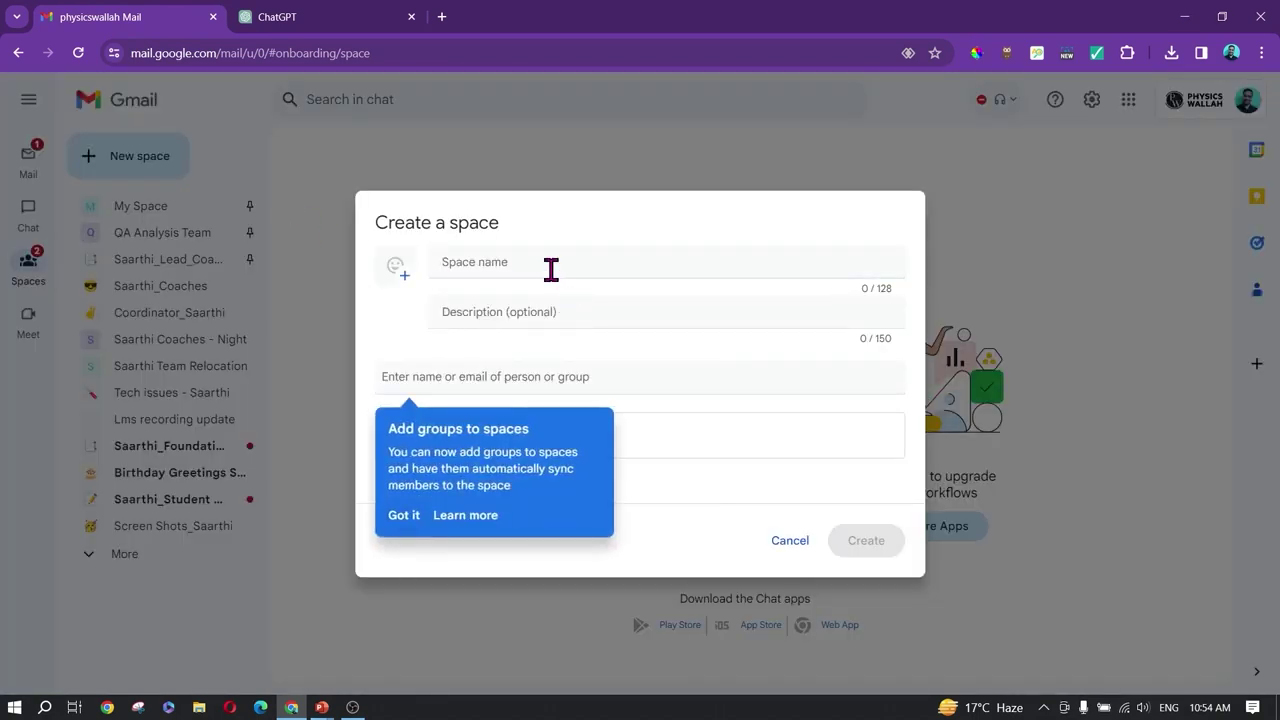
click(504, 313)
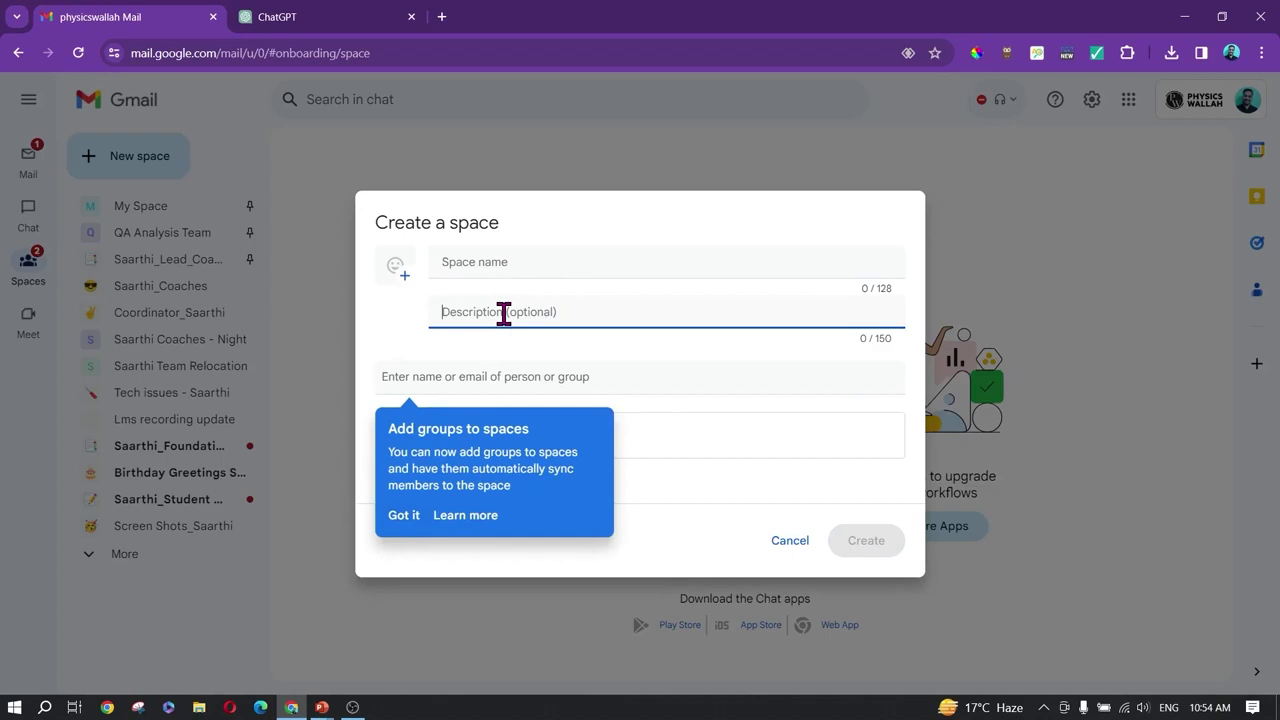
click(453, 380)
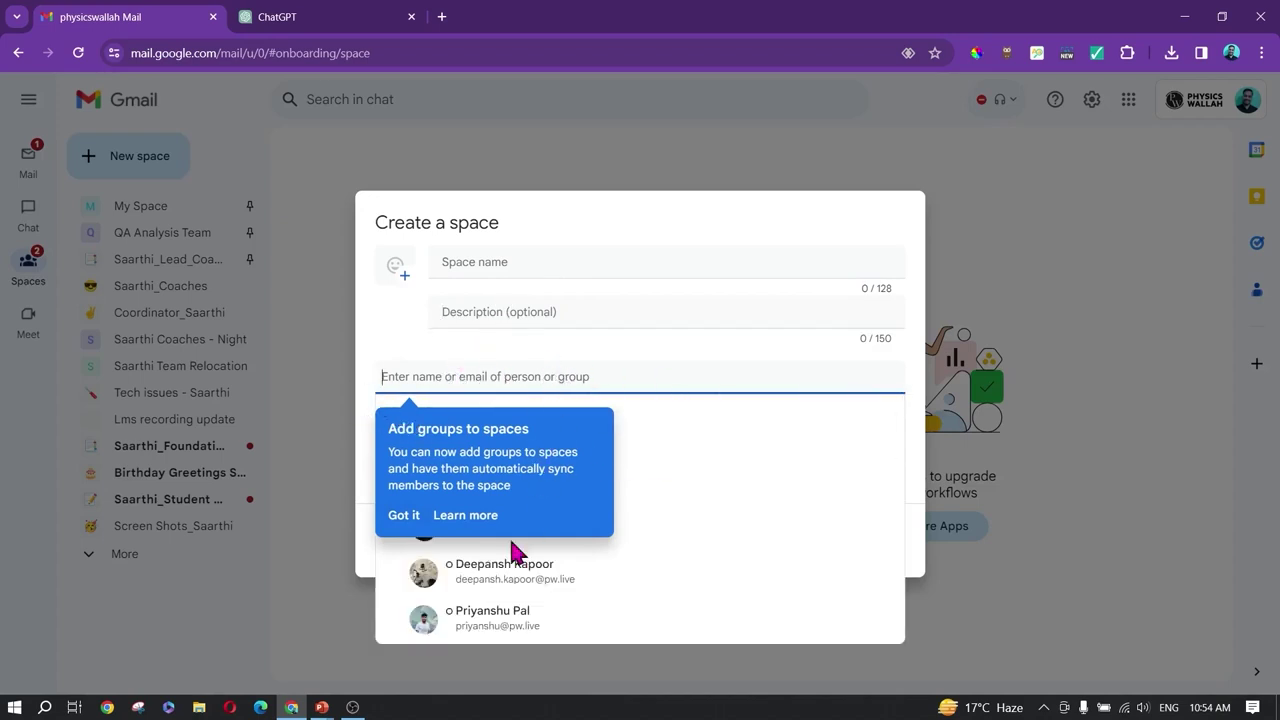
click(672, 166)
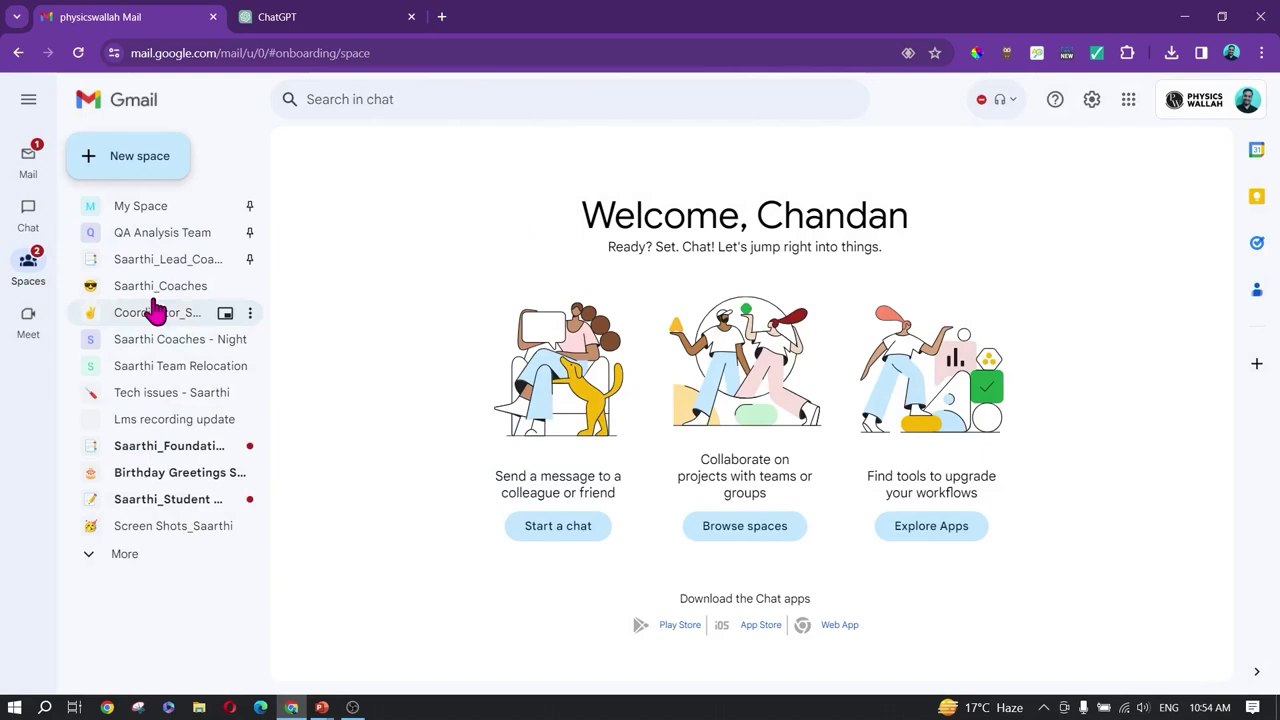
Step: Open the "My Space" conversation to view its contents, and switch away from the browser window
click(150, 208)
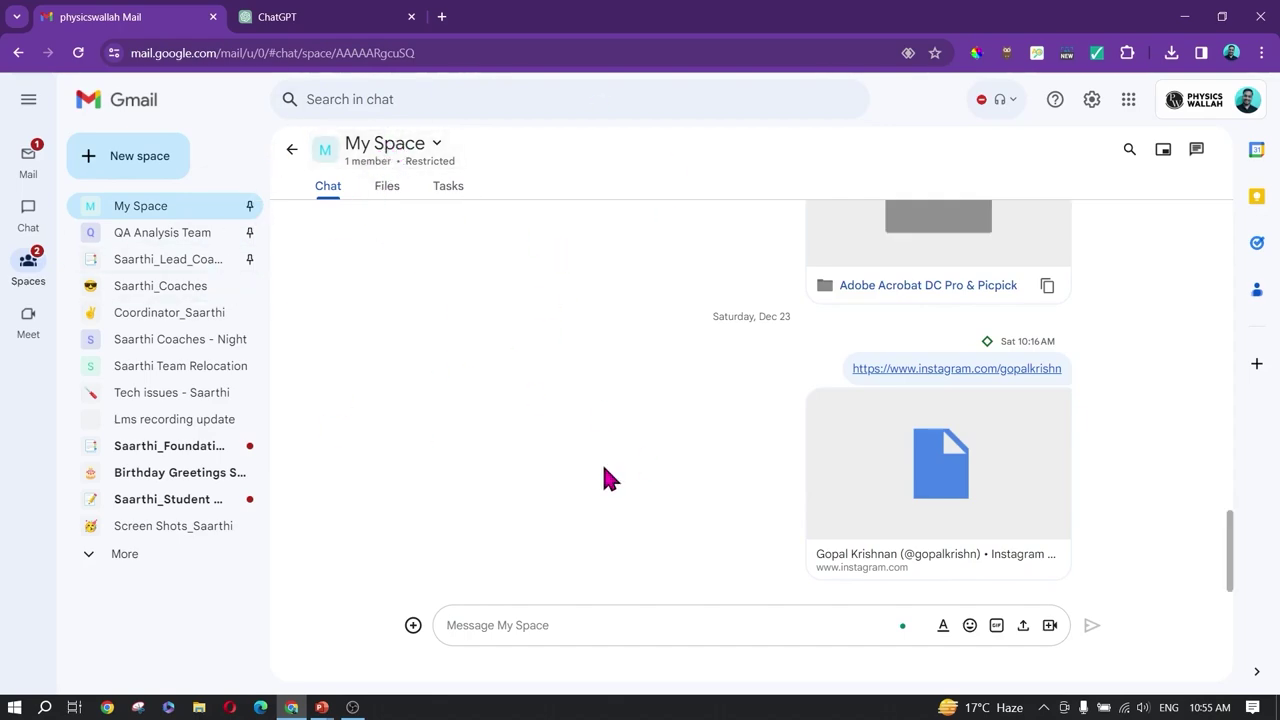
key(alt+Tab)
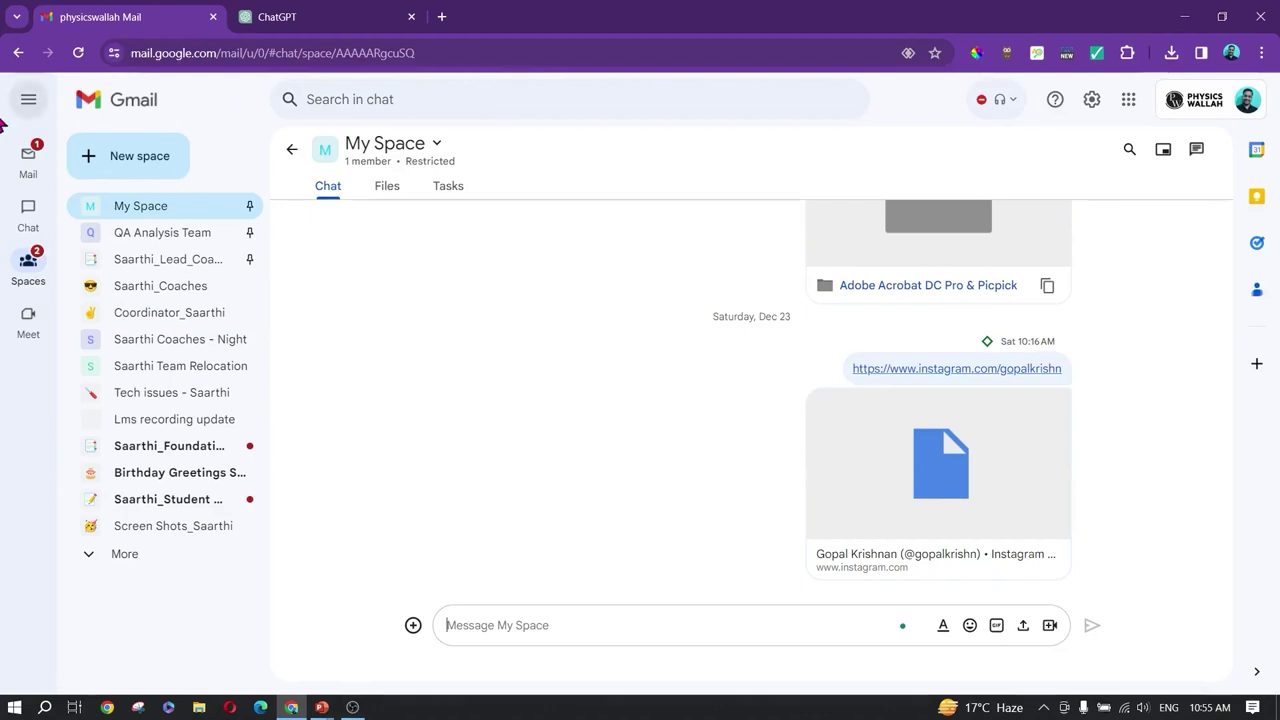
Step: In the full general settings, switch keyboard shortcuts off and back on, and check the save option
click(1091, 99)
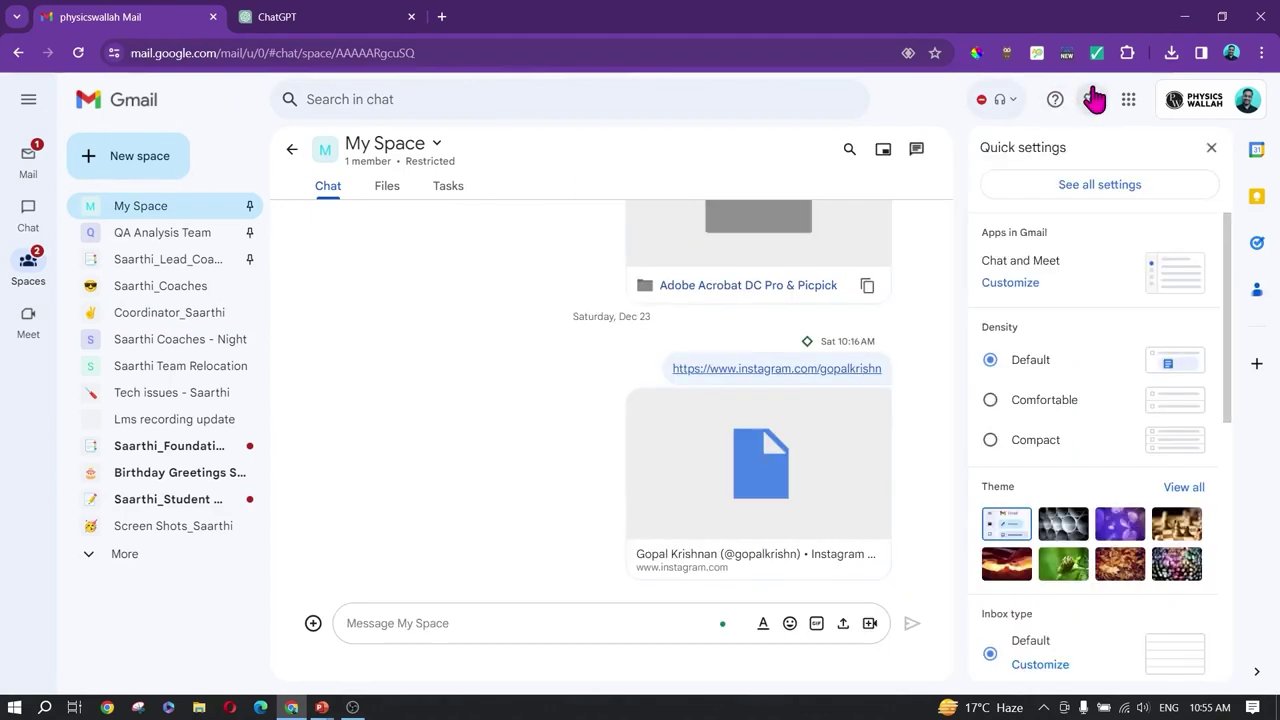
click(1125, 193)
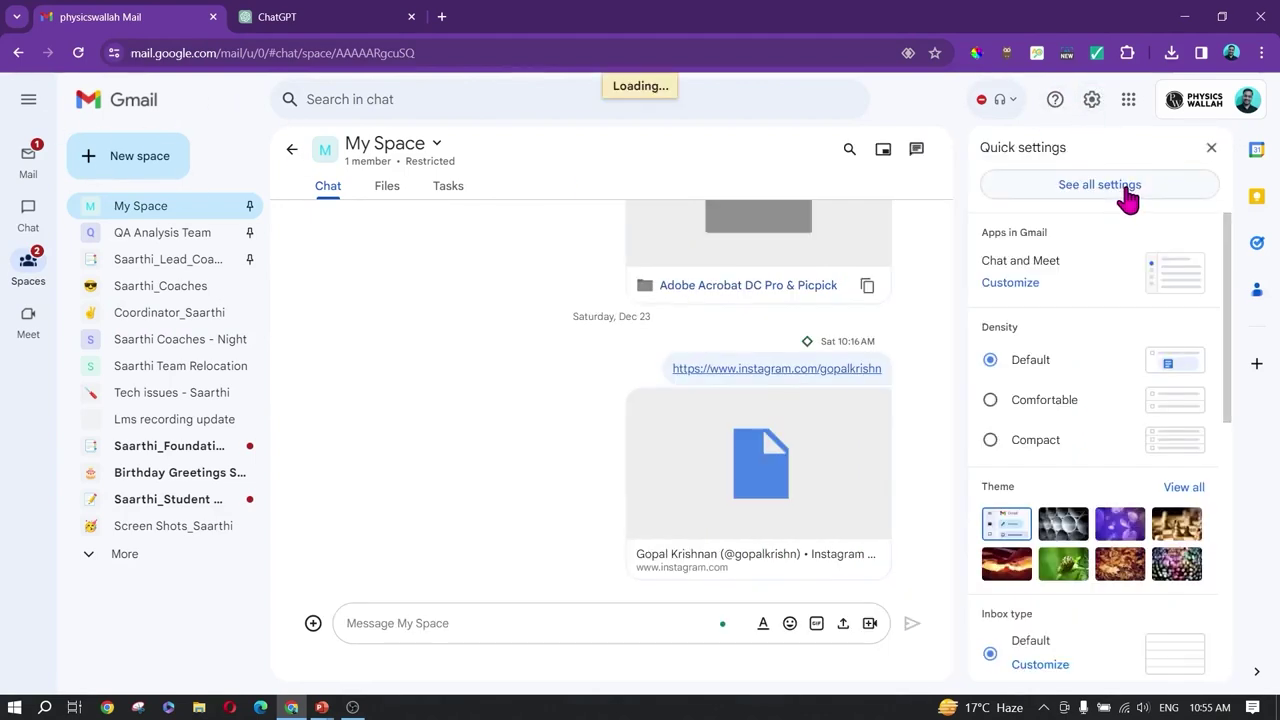
scroll(548, 446, down, 12)
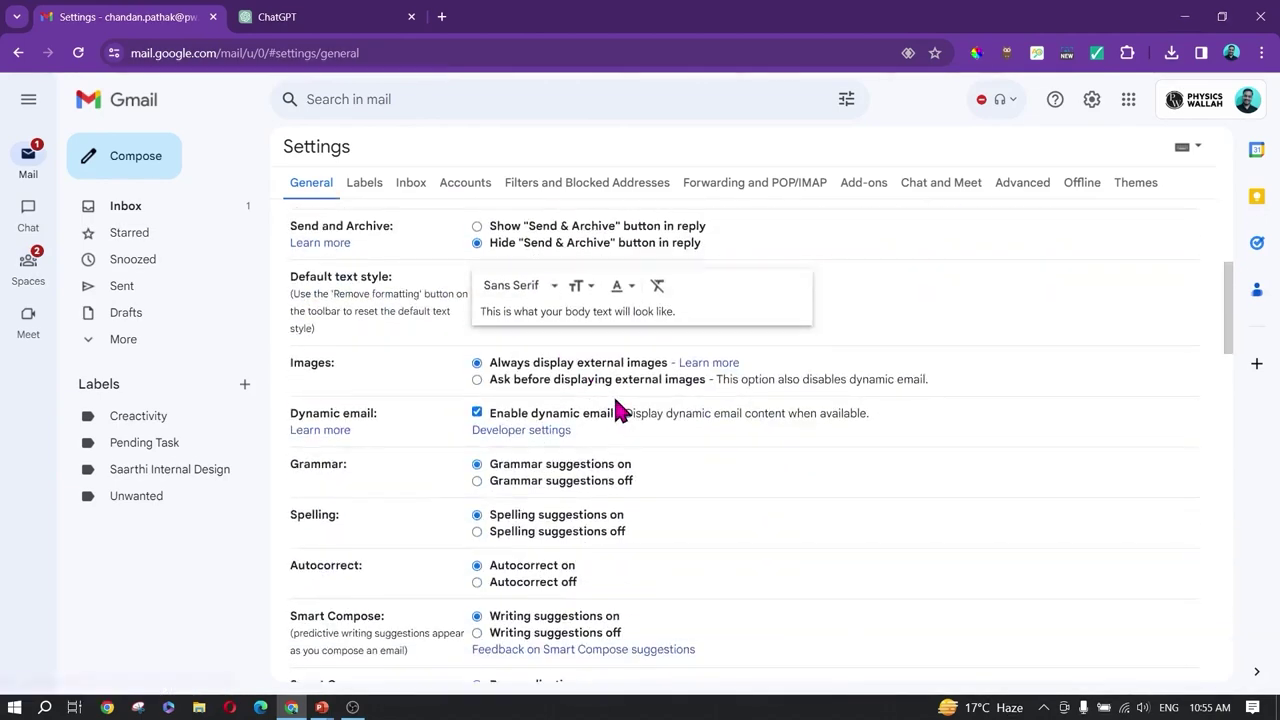
scroll(598, 393, down, 5)
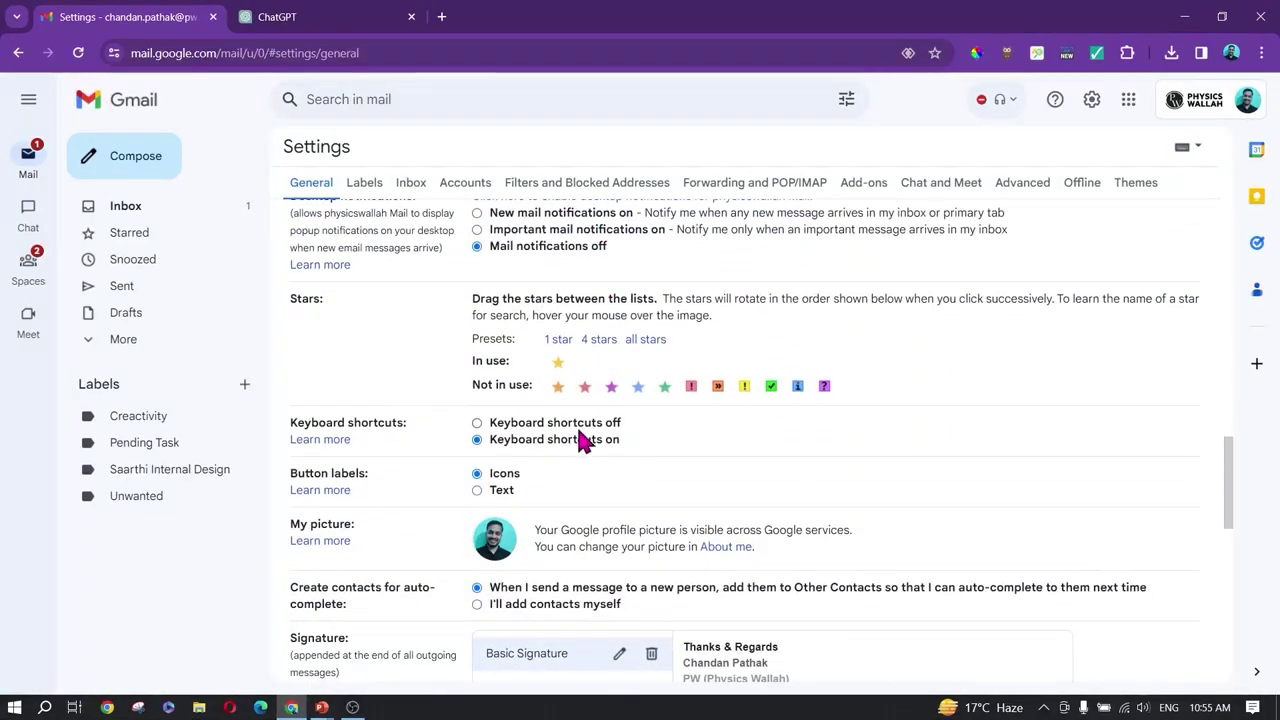
click(515, 426)
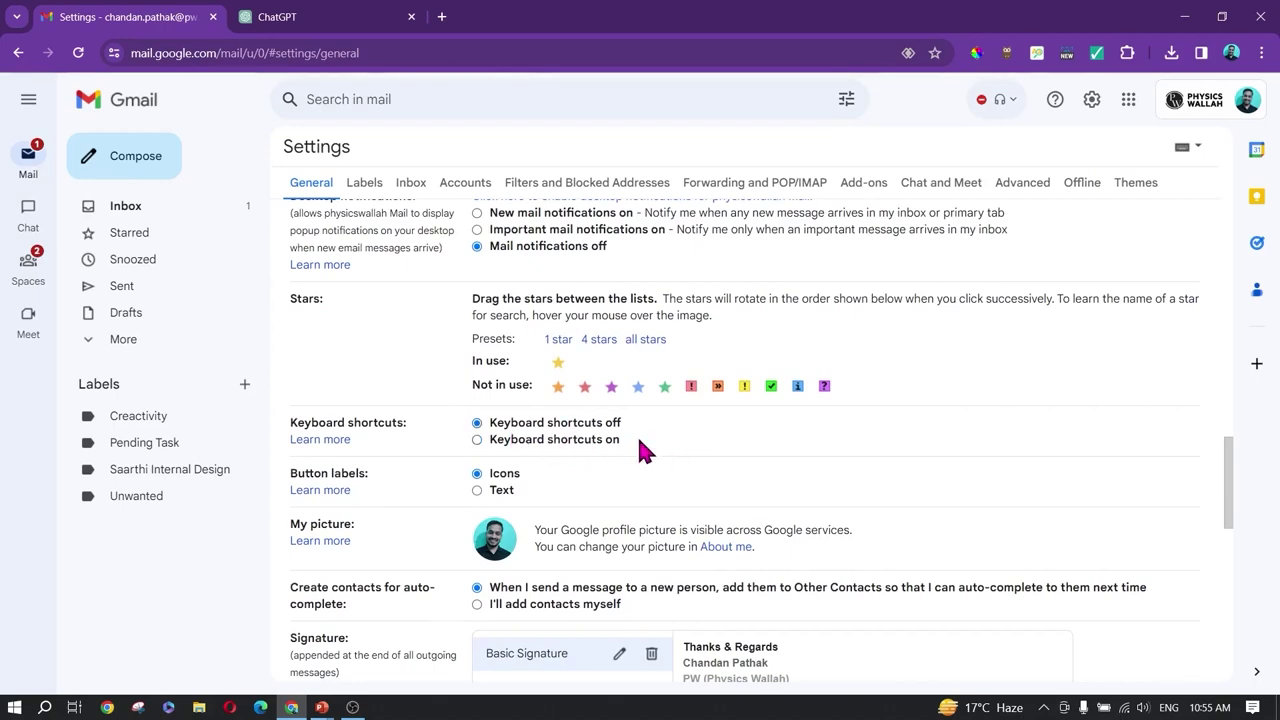
click(548, 441)
scroll(628, 452, down, 8)
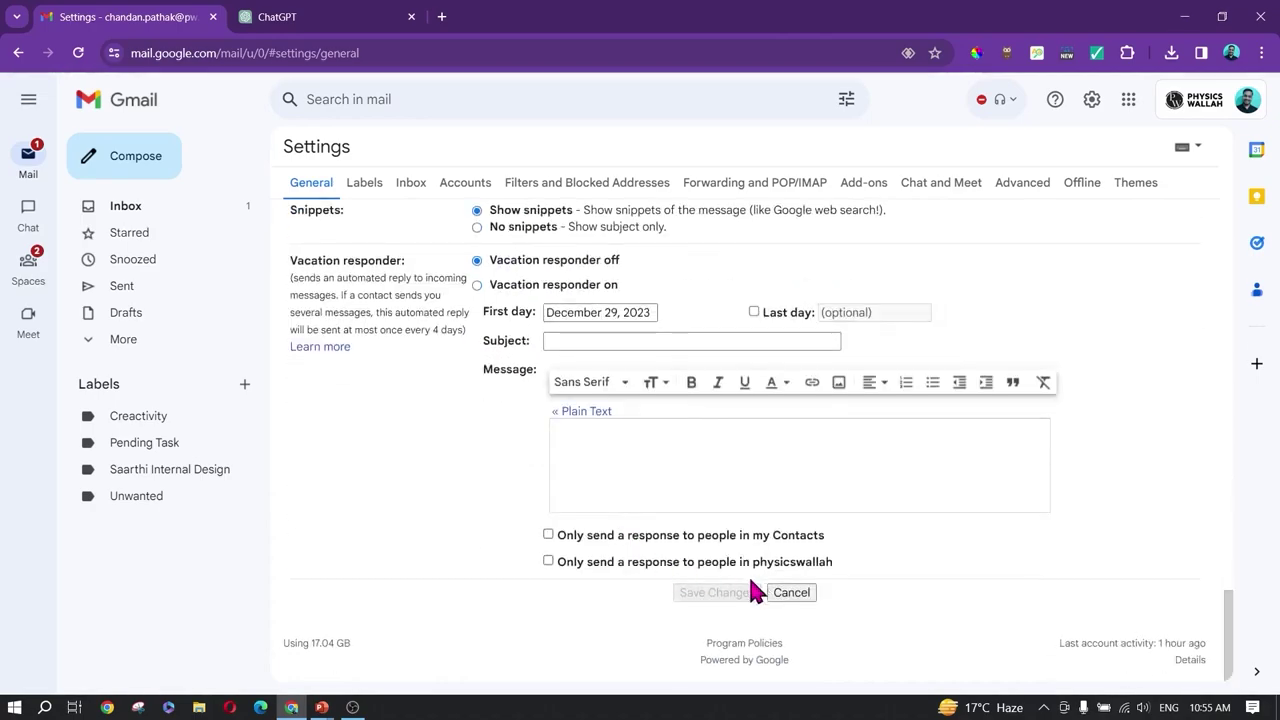
Step: Turn keyboard shortcuts off in the general settings and save the changes
scroll(640, 560, up, 10)
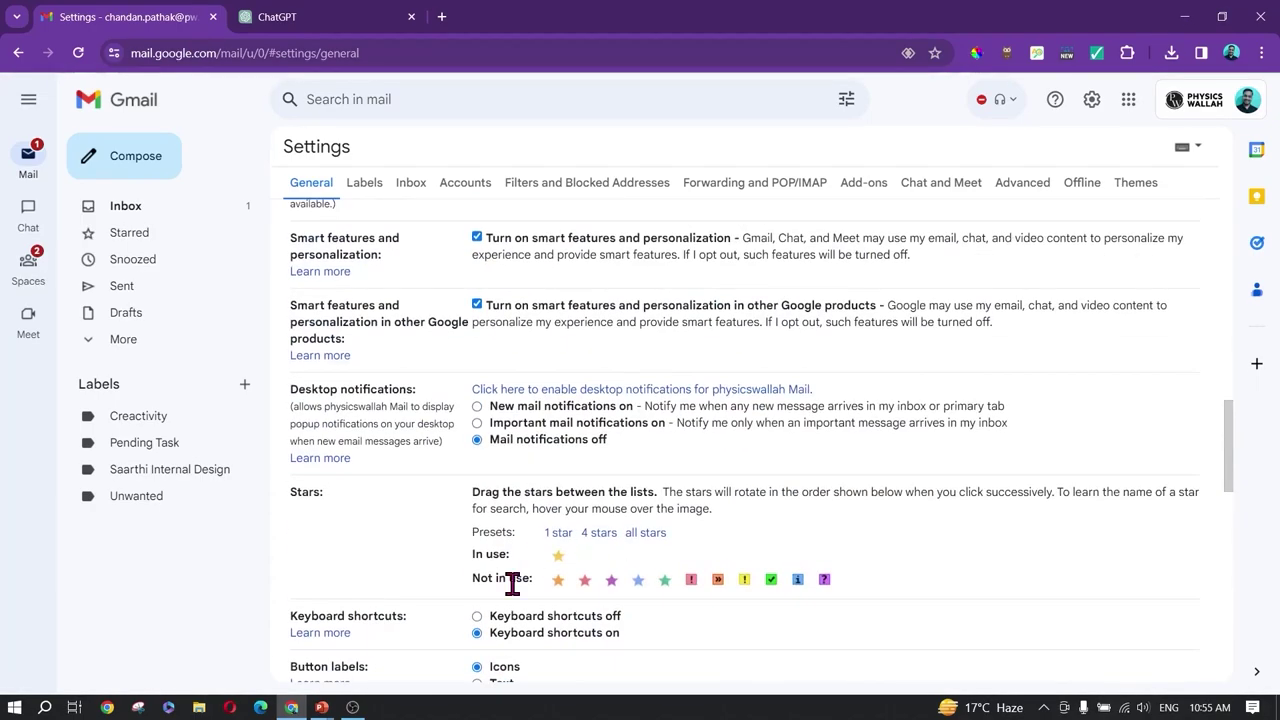
scroll(530, 560, down, 2)
click(537, 455)
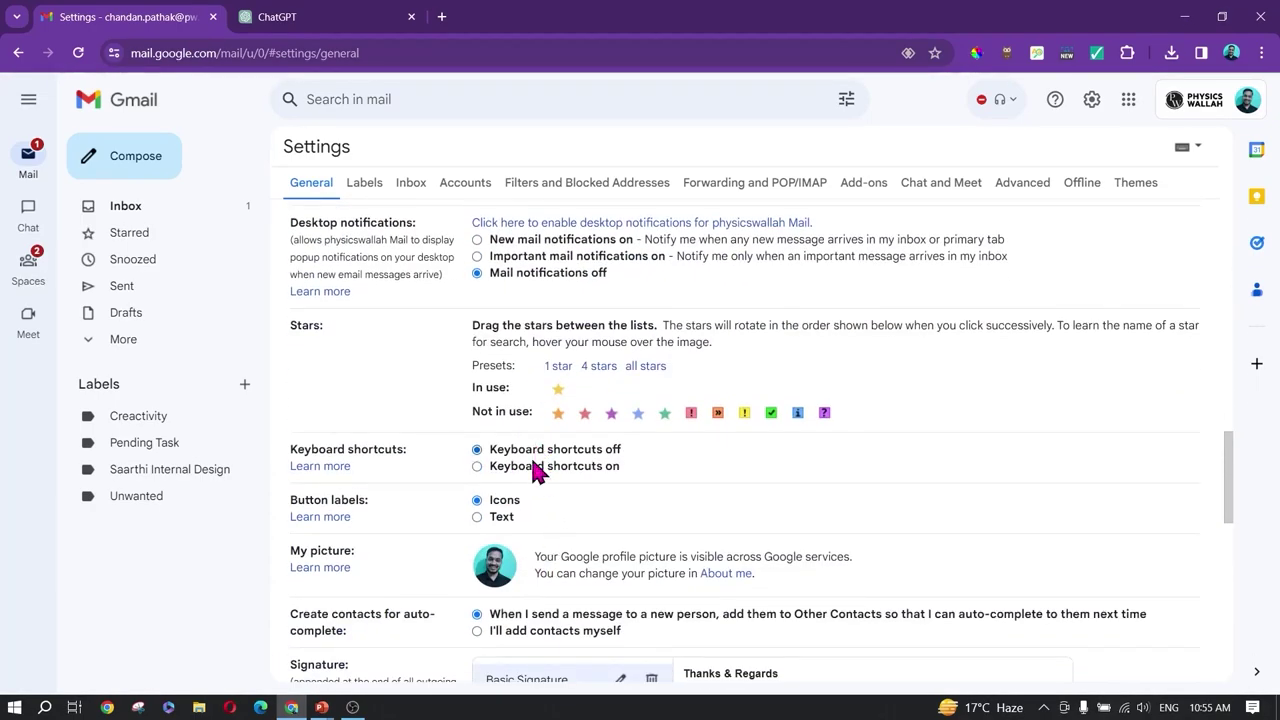
scroll(535, 480, down, 8)
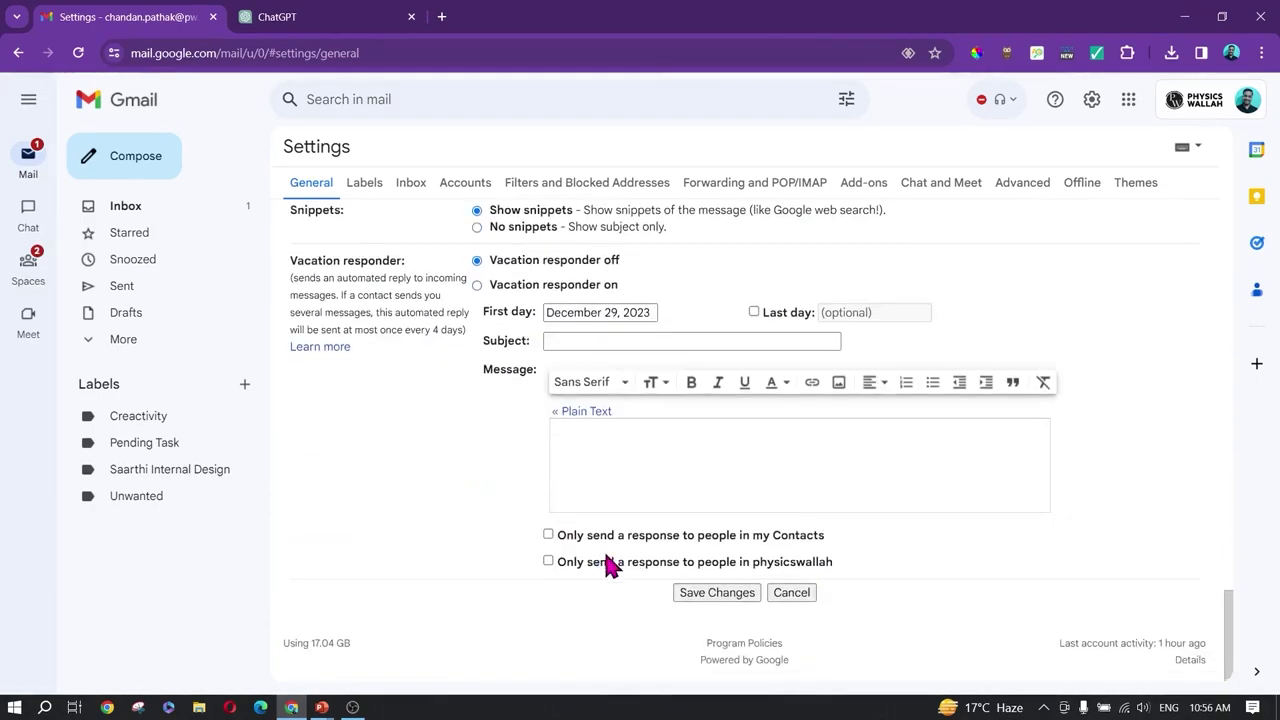
click(729, 594)
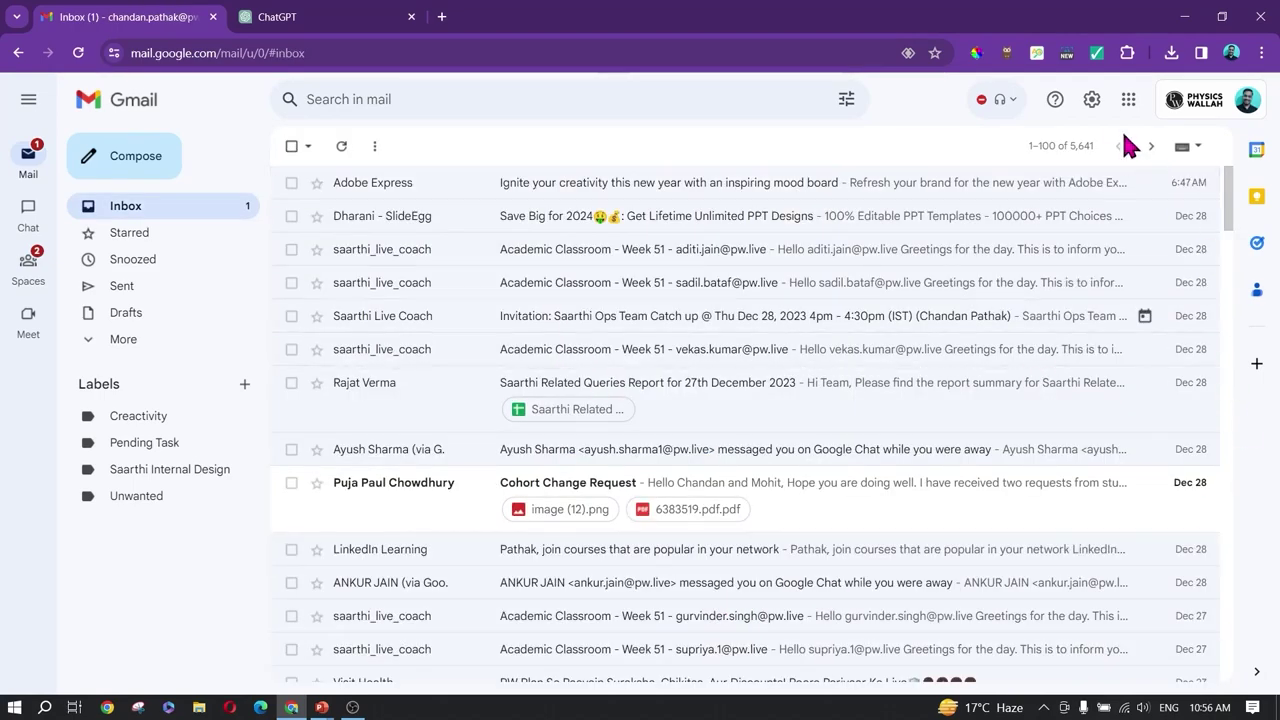
Step: Reopen the full general settings, turn keyboard shortcuts on, and save the changes
click(1092, 100)
click(1106, 188)
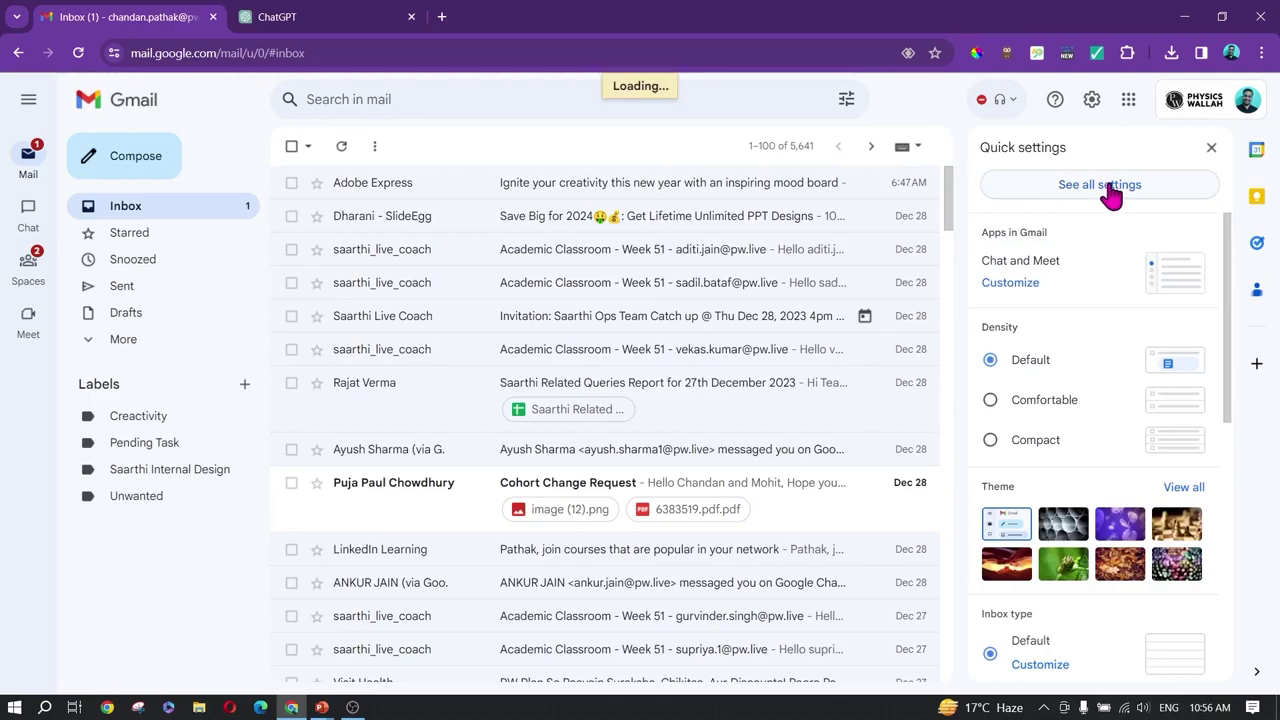
scroll(600, 470, down, 15)
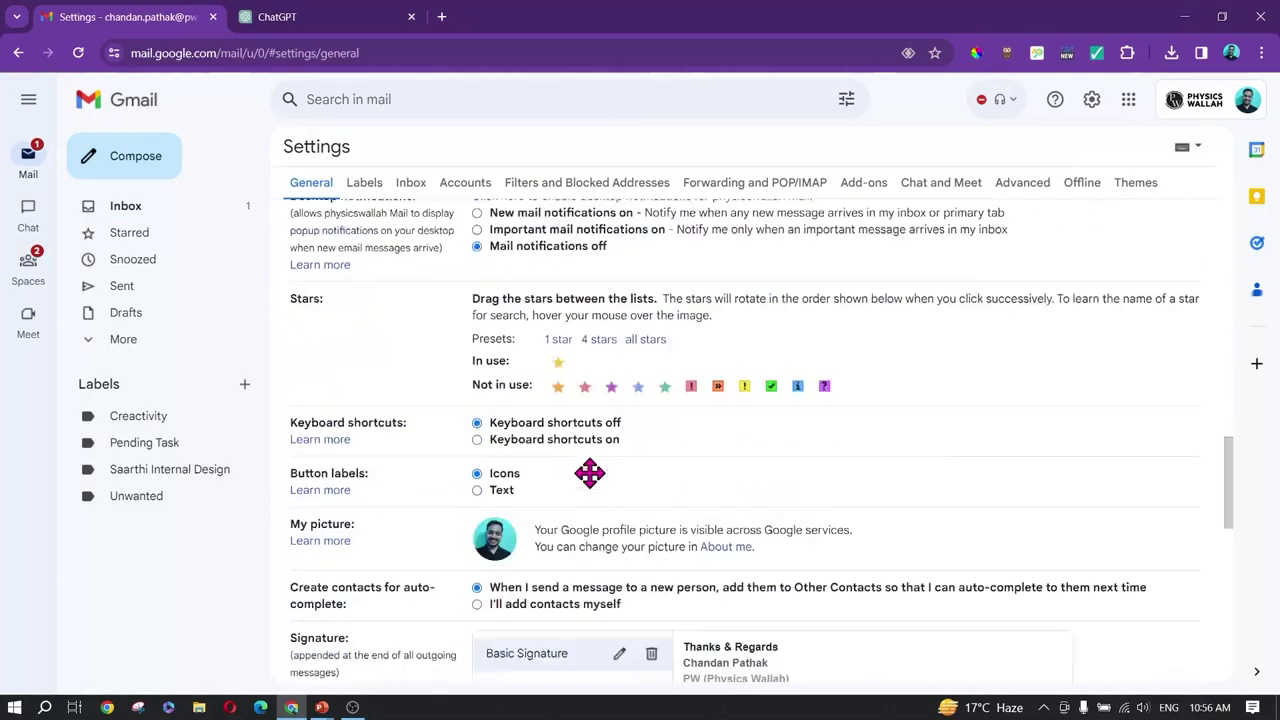
scroll(590, 474, down, 5)
scroll(575, 455, up, 5)
click(546, 438)
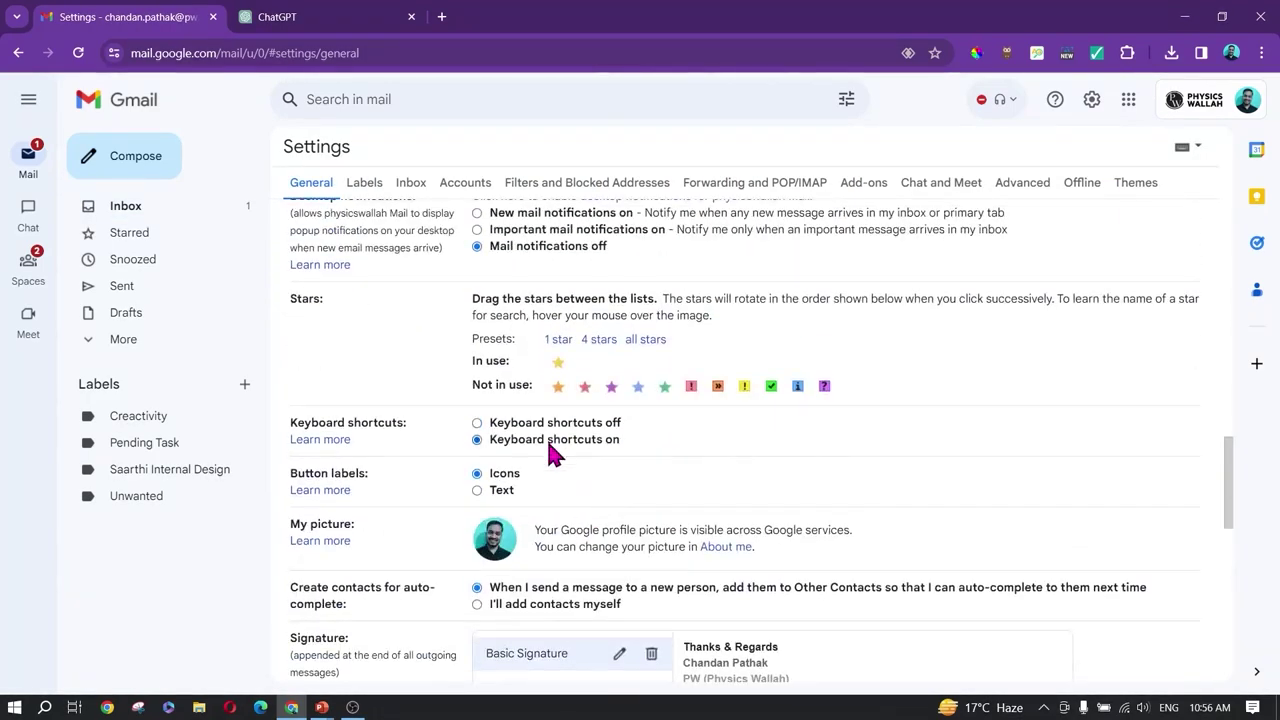
scroll(548, 445, down, 12)
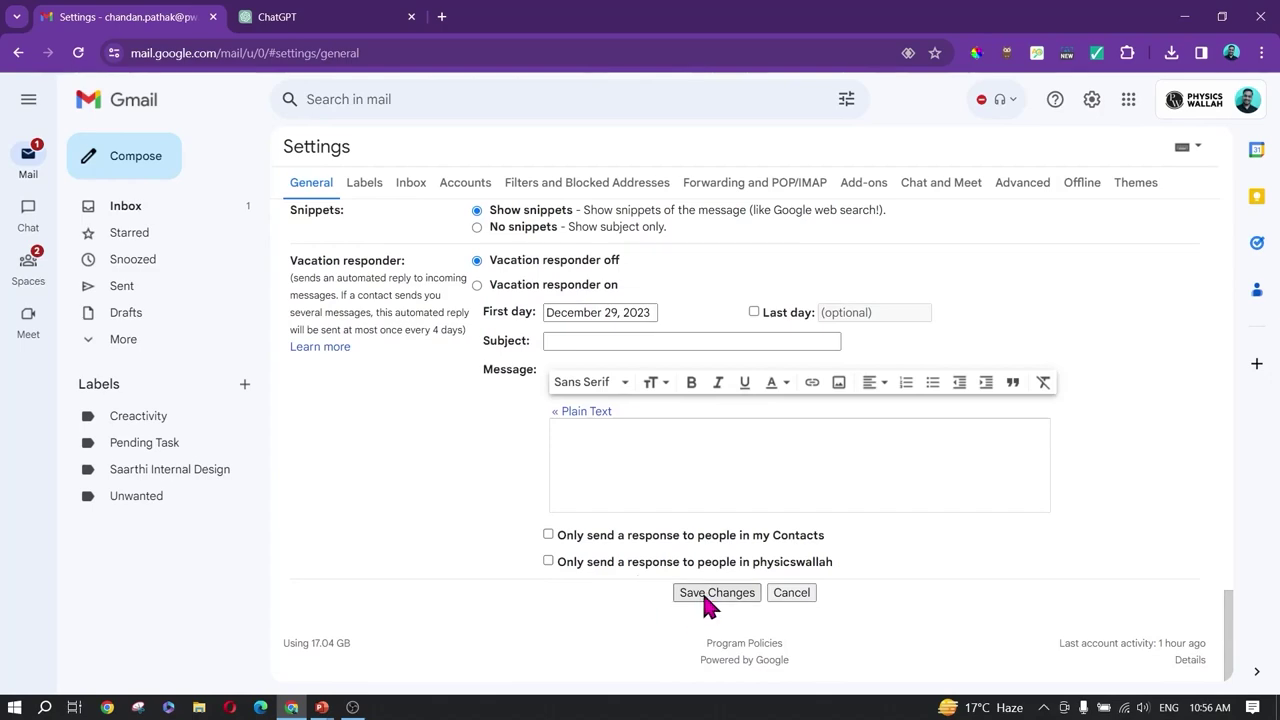
click(704, 594)
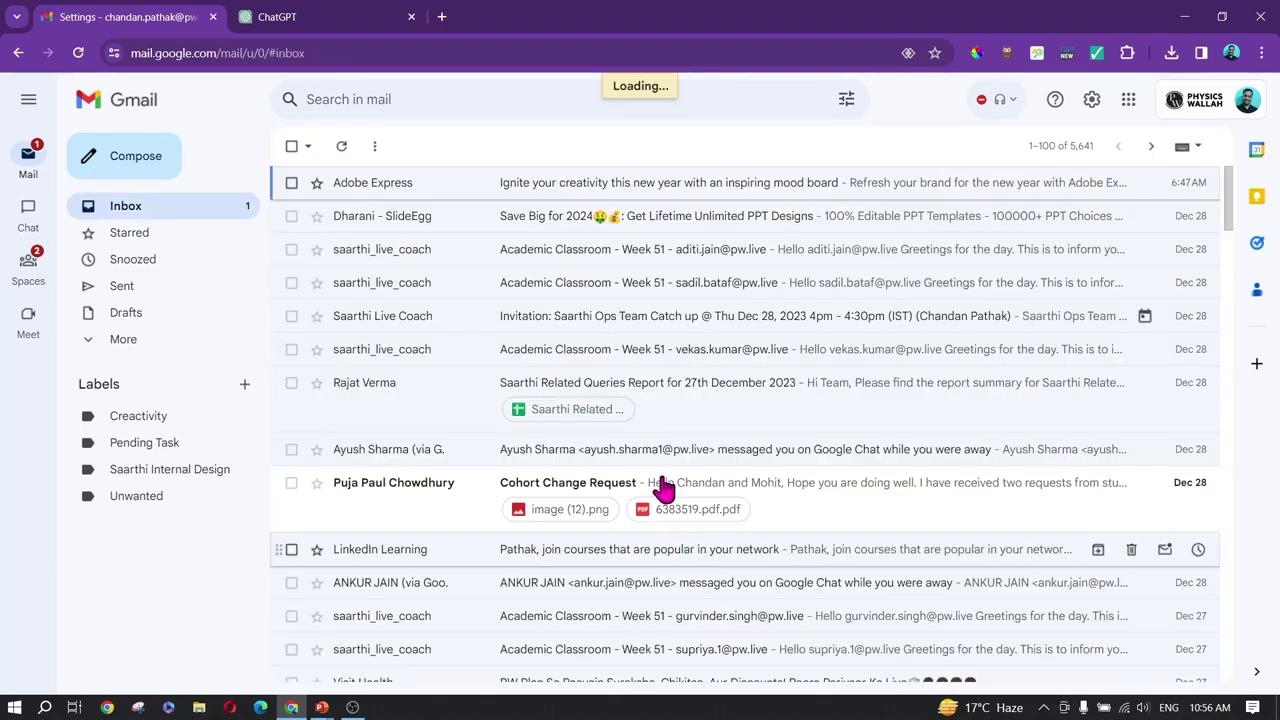